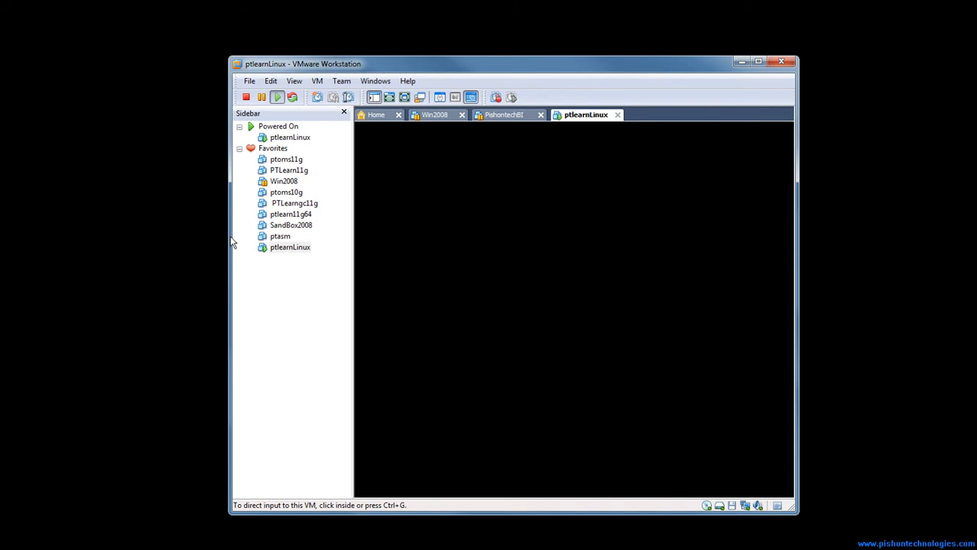
Dismiss the removable devices hint, then reposition and enlarge the virtual machine window to fit the installer display
drag(229, 236, 94, 191)
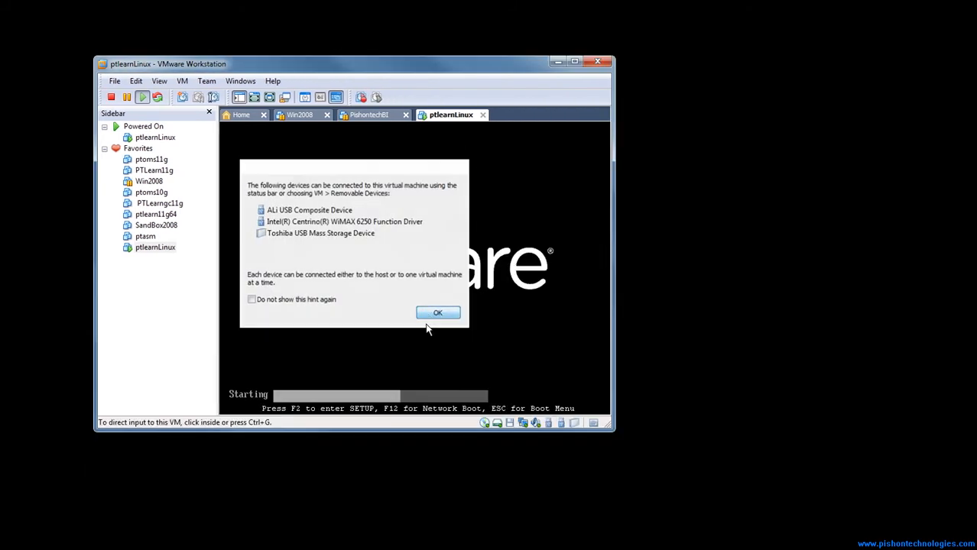
click(436, 312)
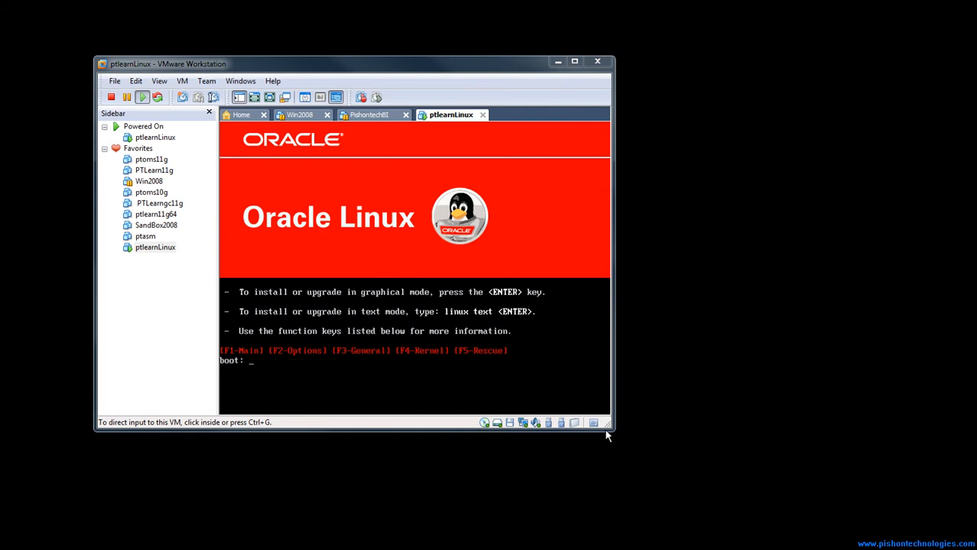
drag(610, 433, 812, 541)
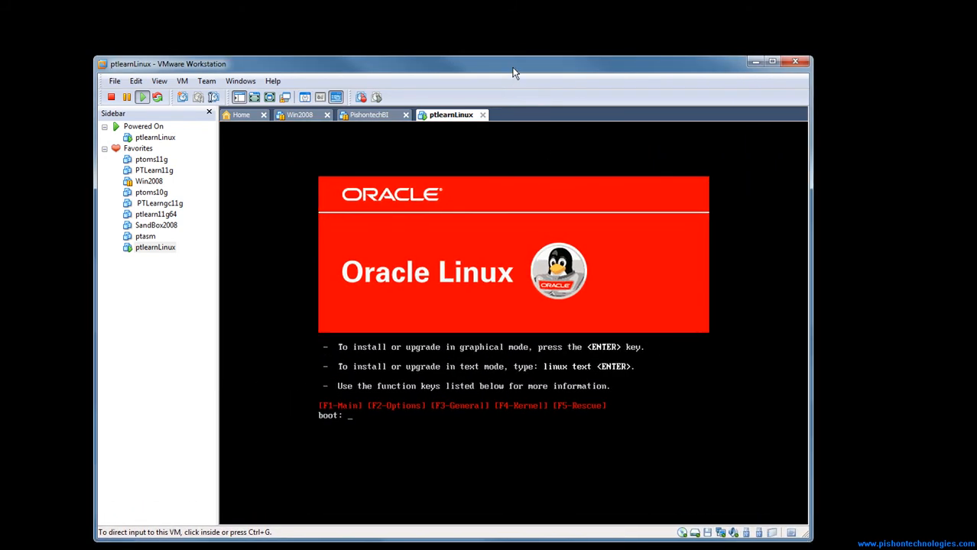
drag(513, 66, 530, 29)
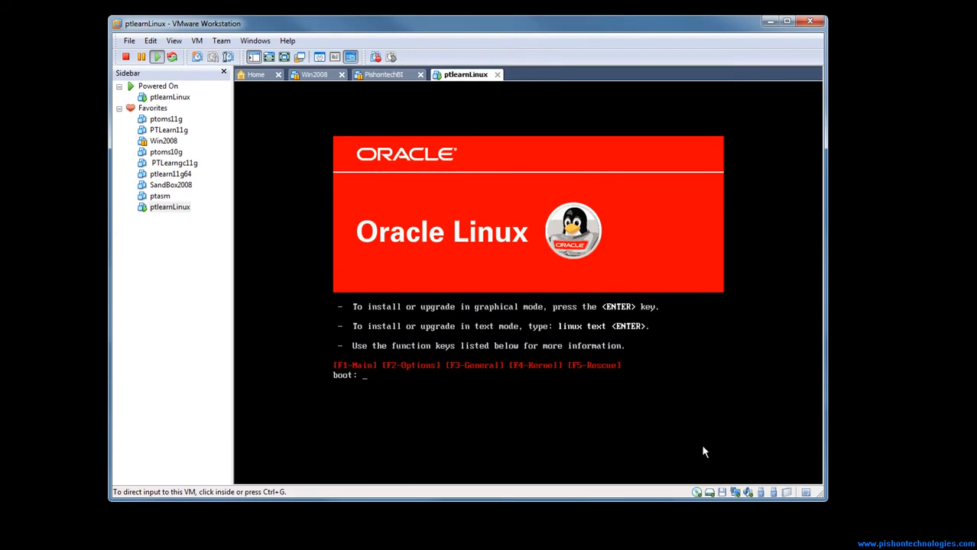
drag(822, 498, 853, 533)
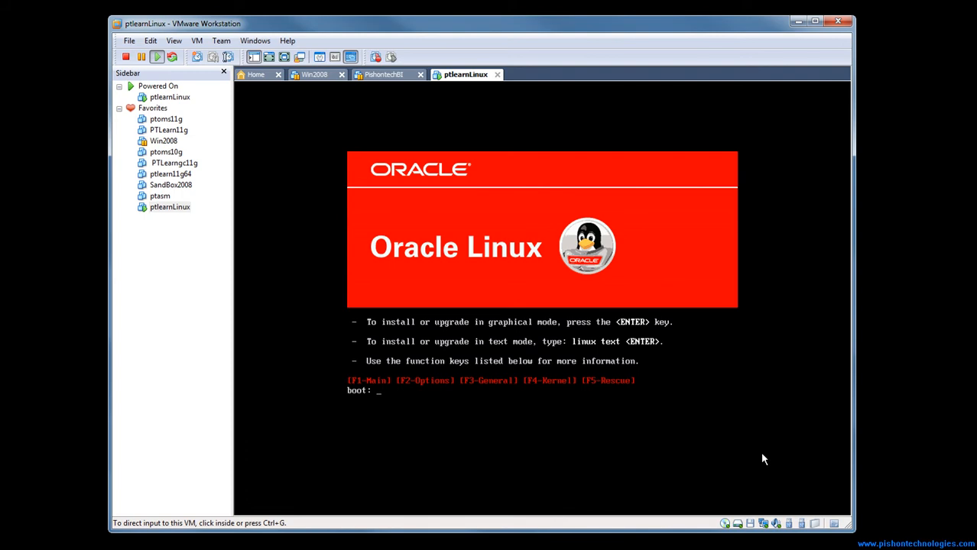
Start the Oracle Linux installation in graphical mode from the boot prompt and skip the CD media test
click(716, 438)
key(Return)
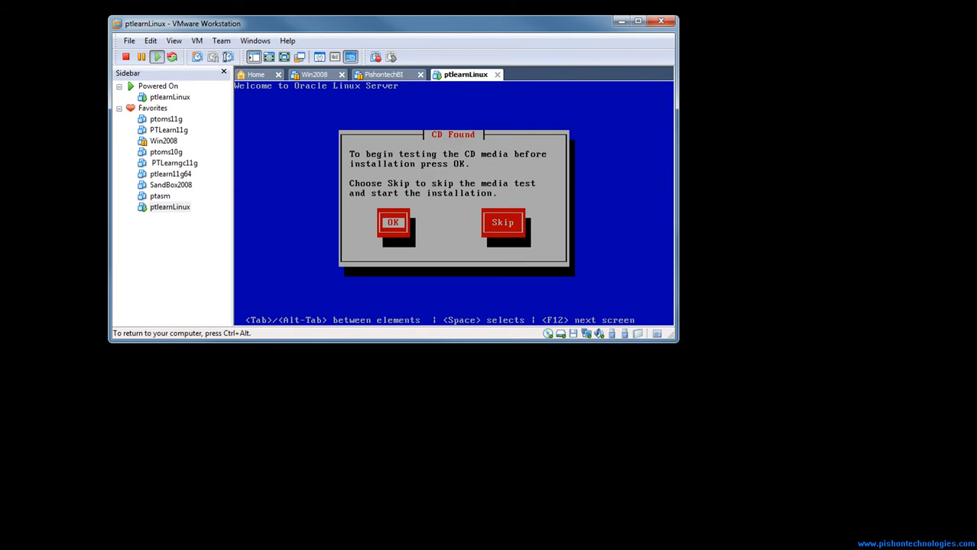
key(Tab)
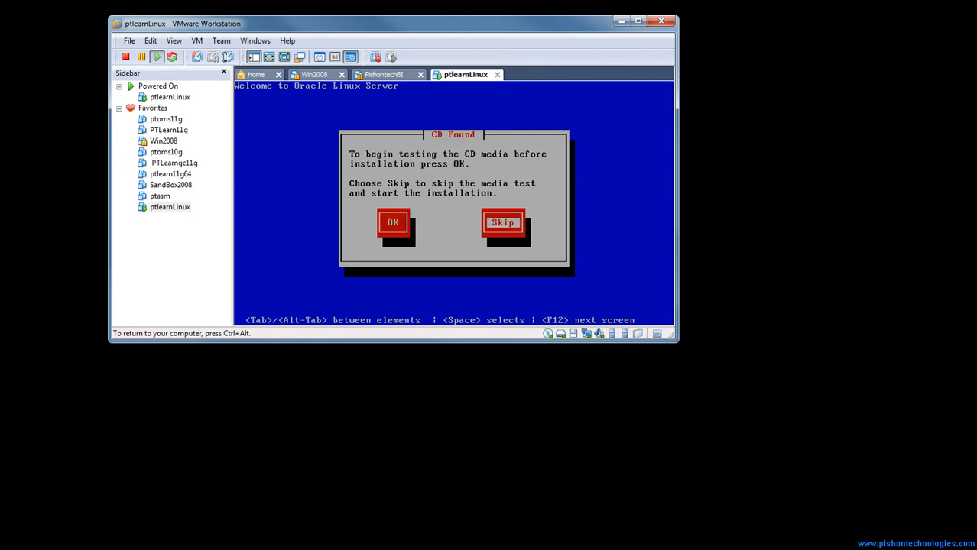
key(Return)
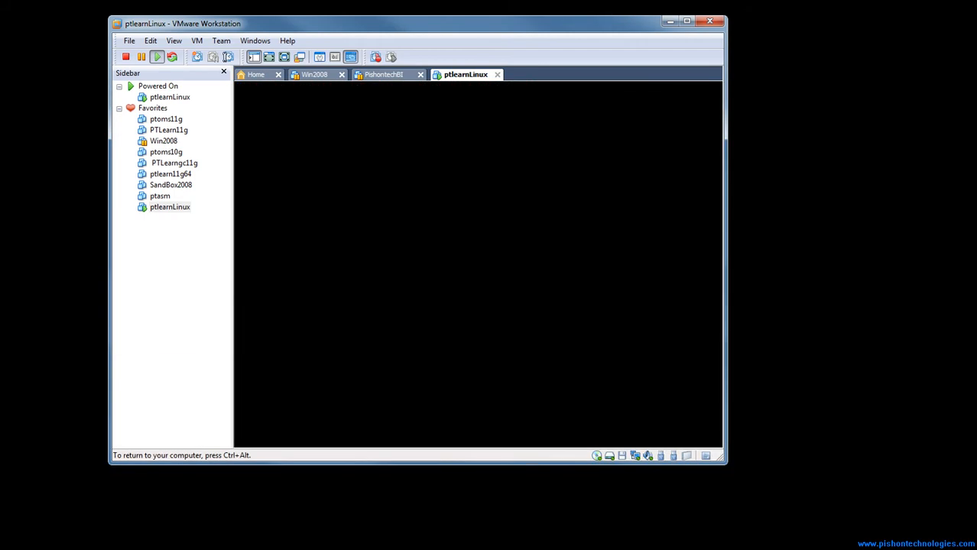
Proceed past the installer's welcome screen, accepting English as the installation language and U.S. English as the keyboard
key(ctrl+alt)
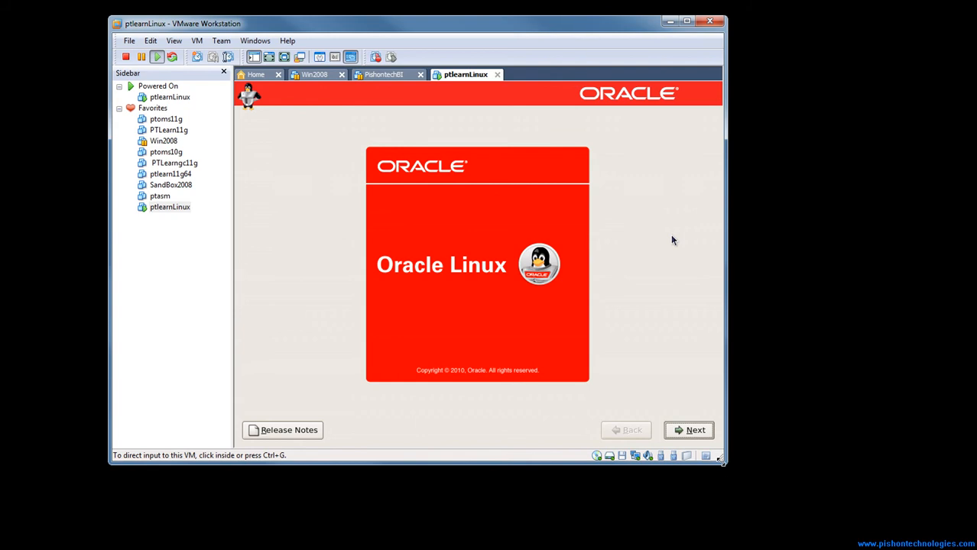
drag(721, 461, 818, 535)
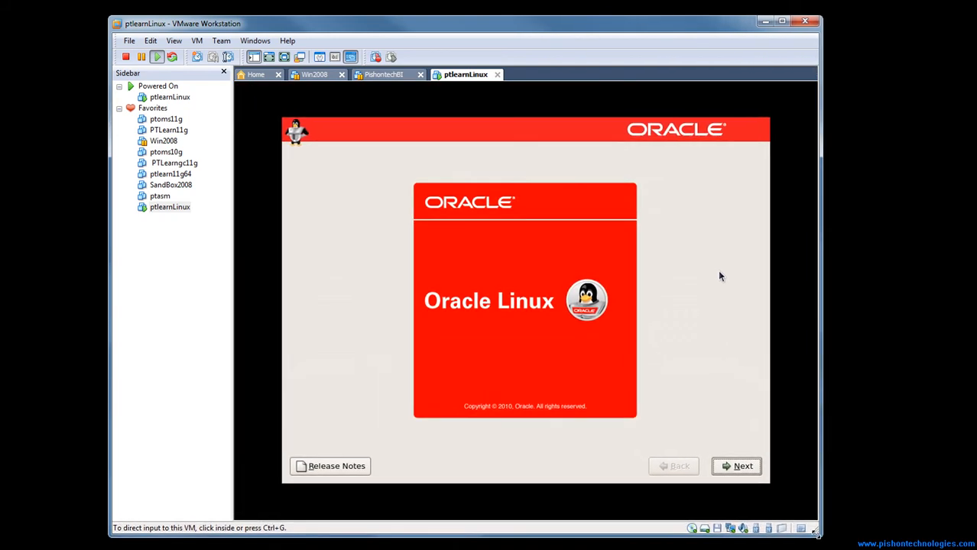
click(740, 471)
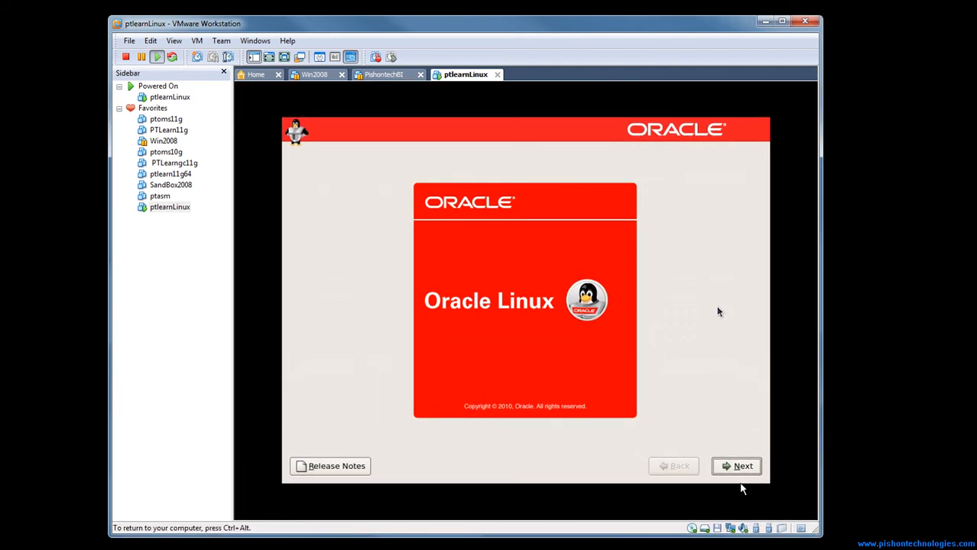
click(745, 470)
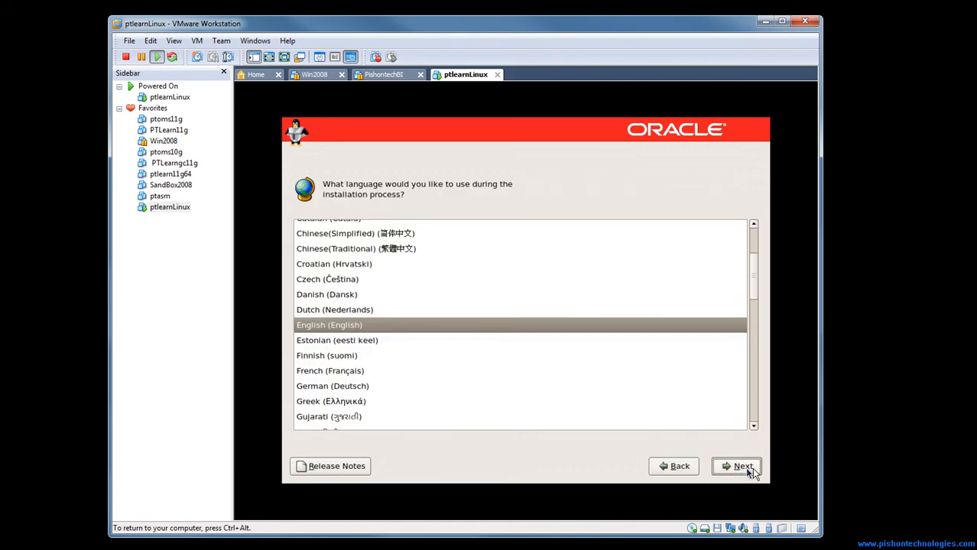
click(743, 472)
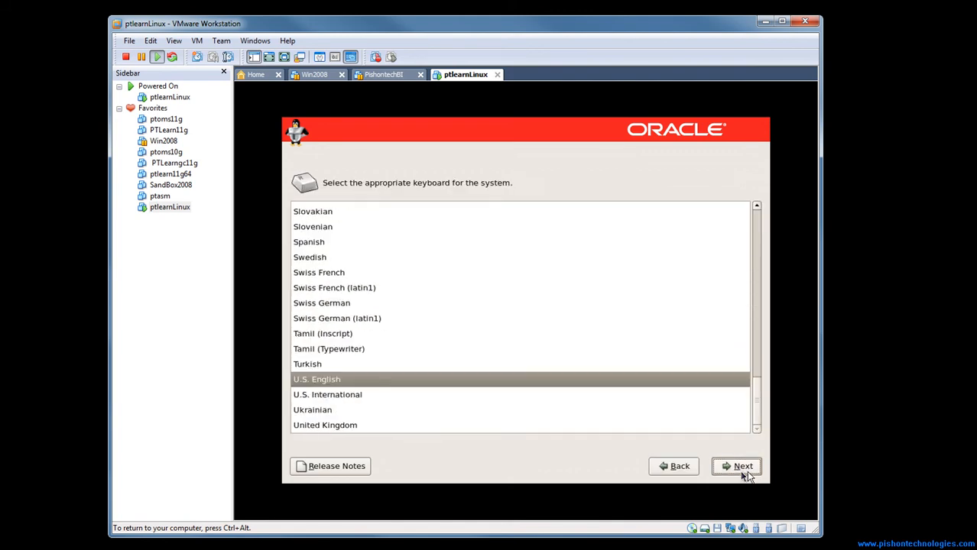
click(735, 468)
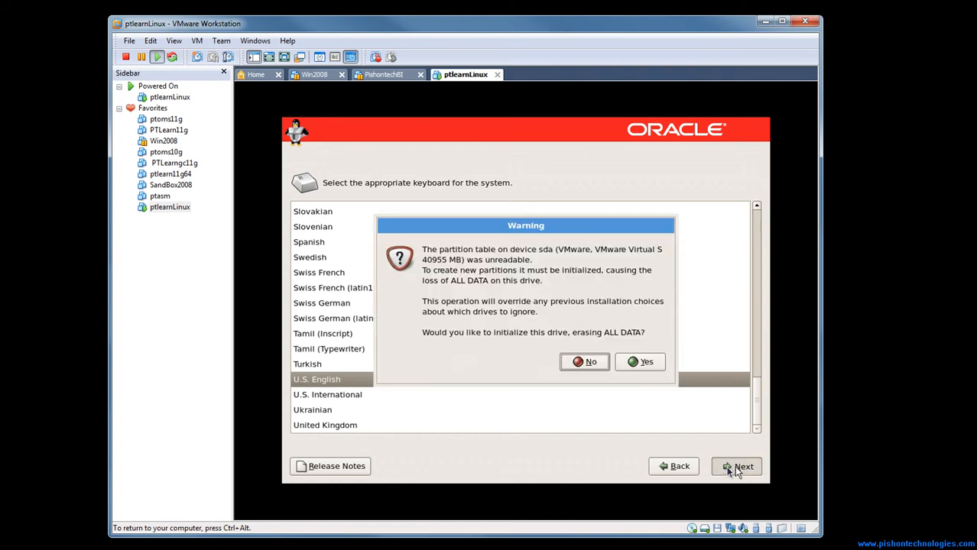
Initialize drive sda and accept removing its Linux partitions and creating the default layout
click(638, 364)
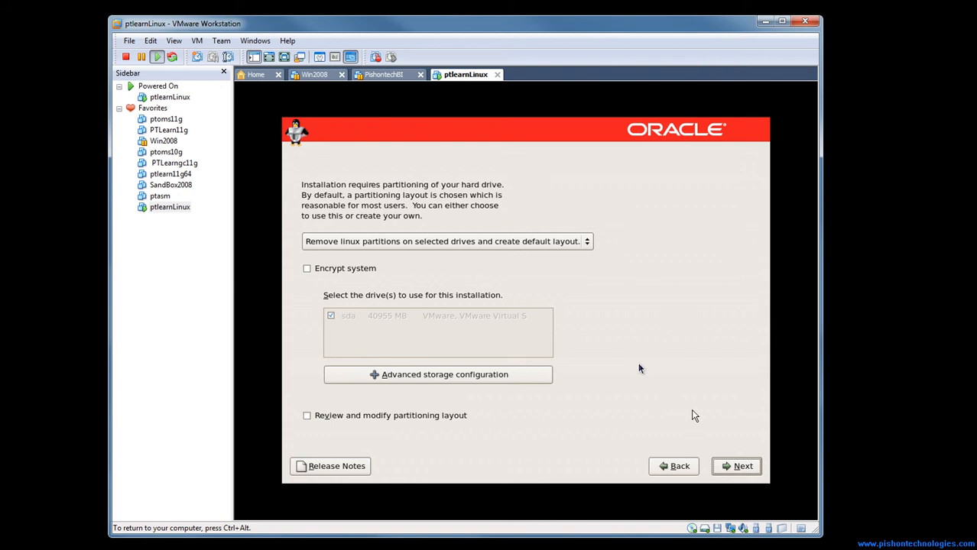
click(737, 474)
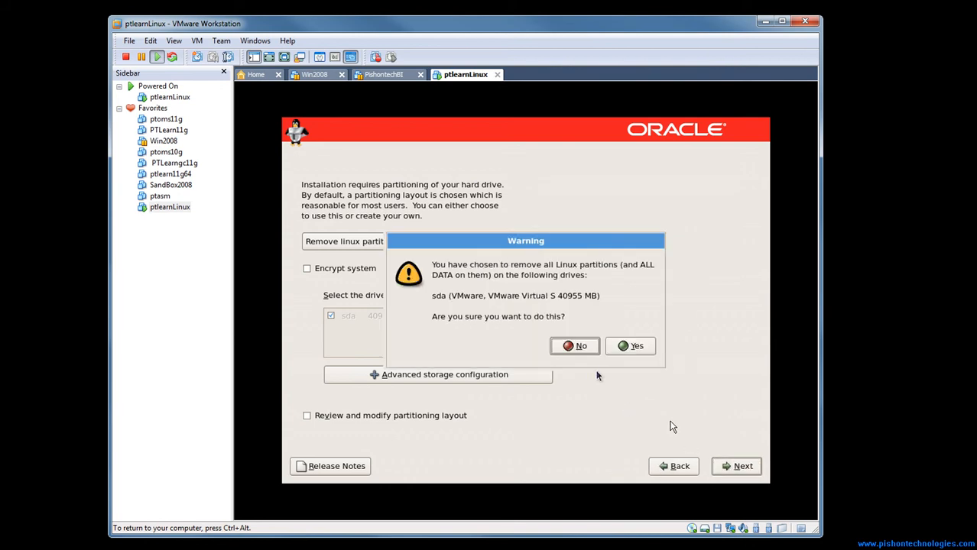
click(623, 351)
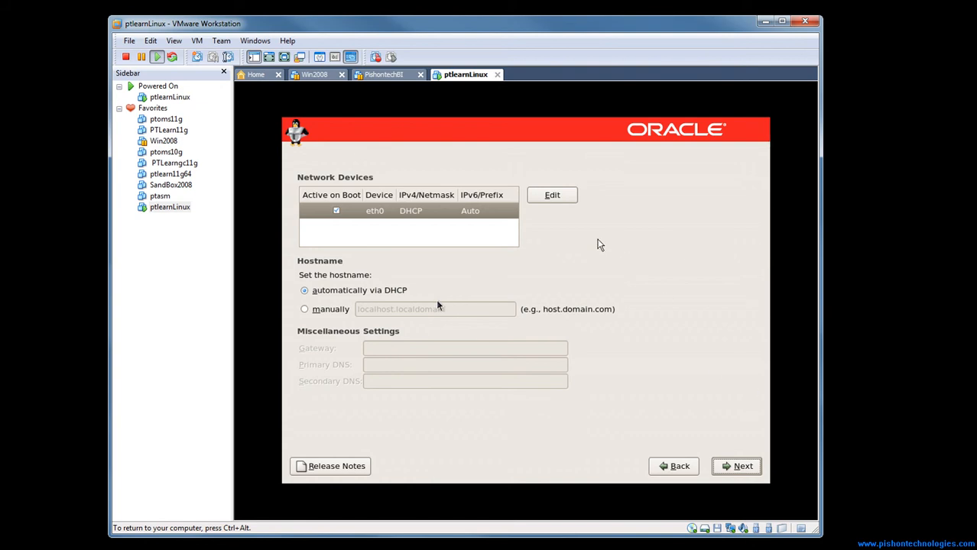
Accept DHCP networking for eth0 with an automatic hostname, and the America/New_York time zone with the UTC system clock
click(728, 469)
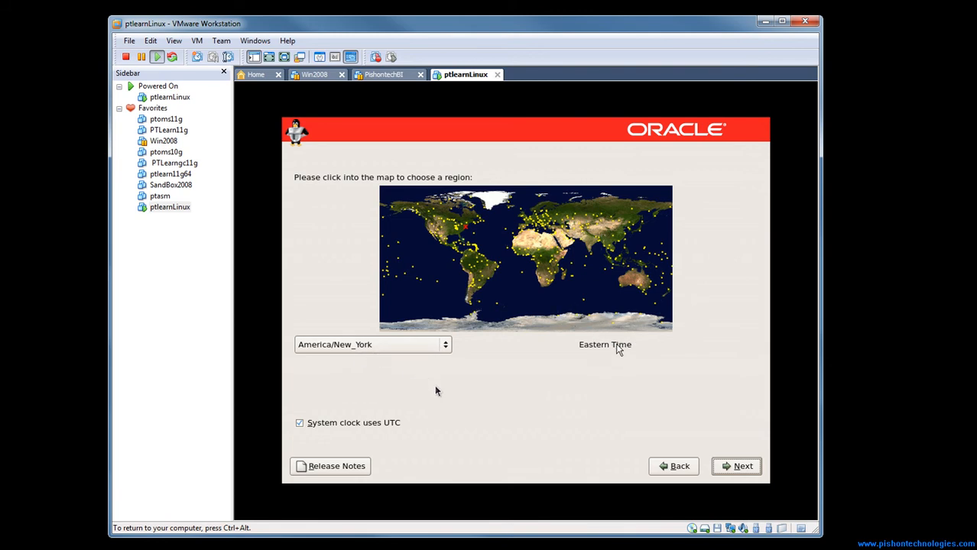
click(743, 468)
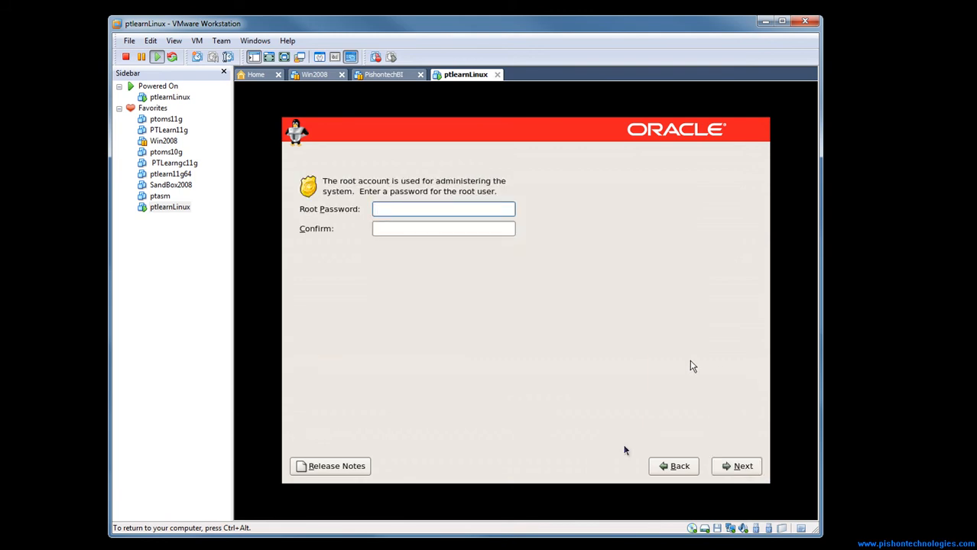
Enter and confirm the root password, and proceed to the software selection
text(••••••••)
click(444, 231)
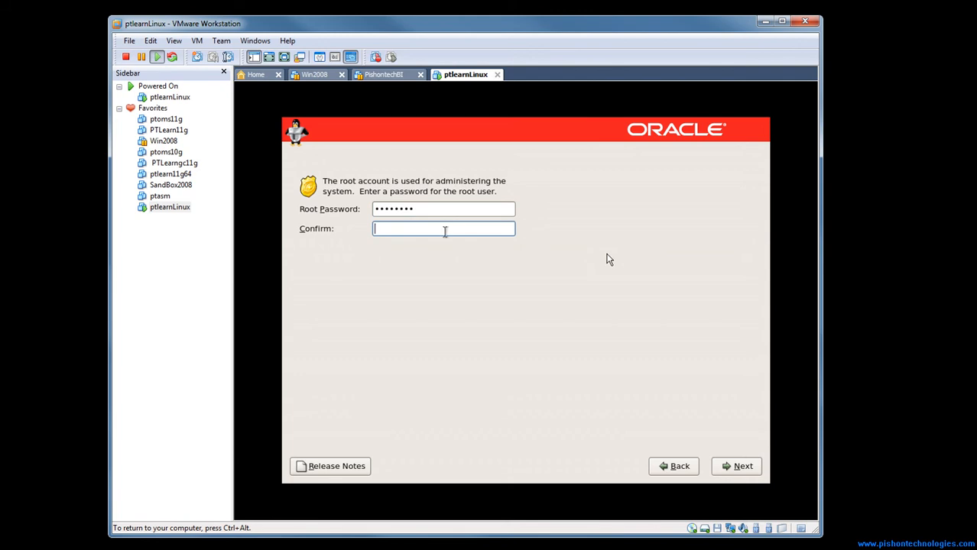
text(••••••••)
click(730, 467)
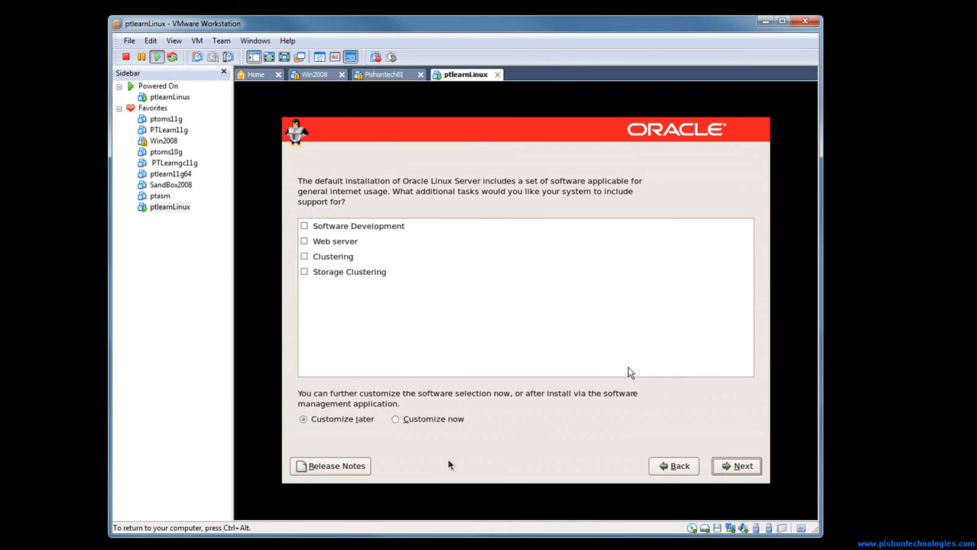
Choose to customize the software selection now and enable System Tools in the Base System category
click(396, 419)
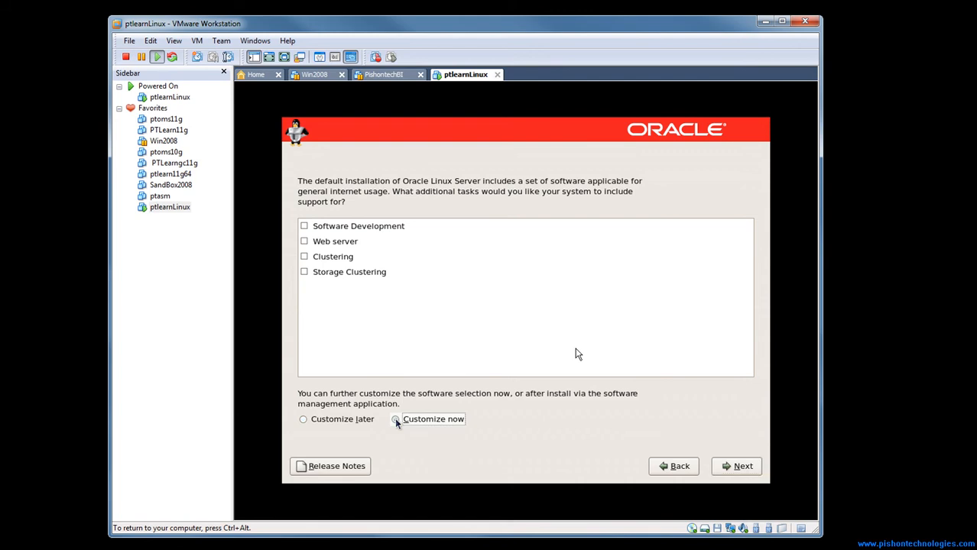
click(723, 468)
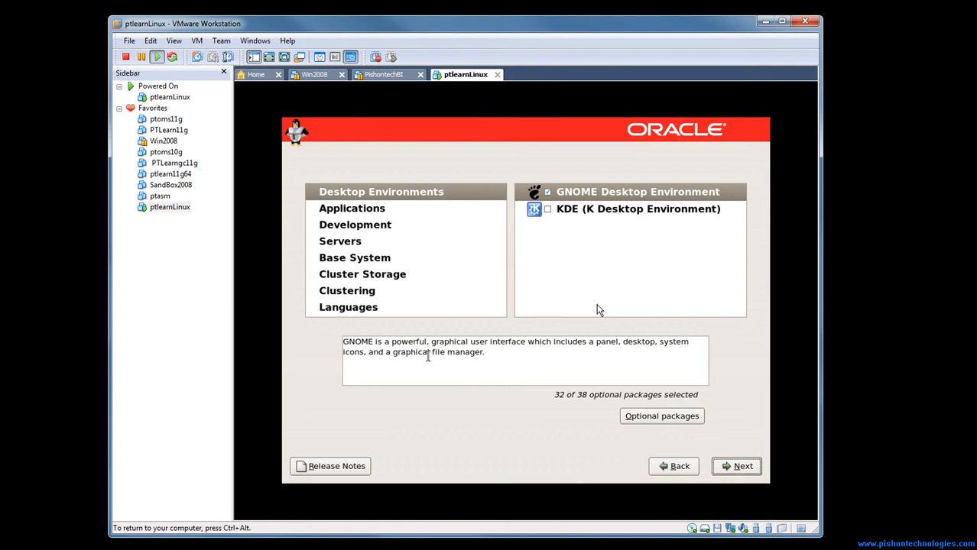
click(341, 260)
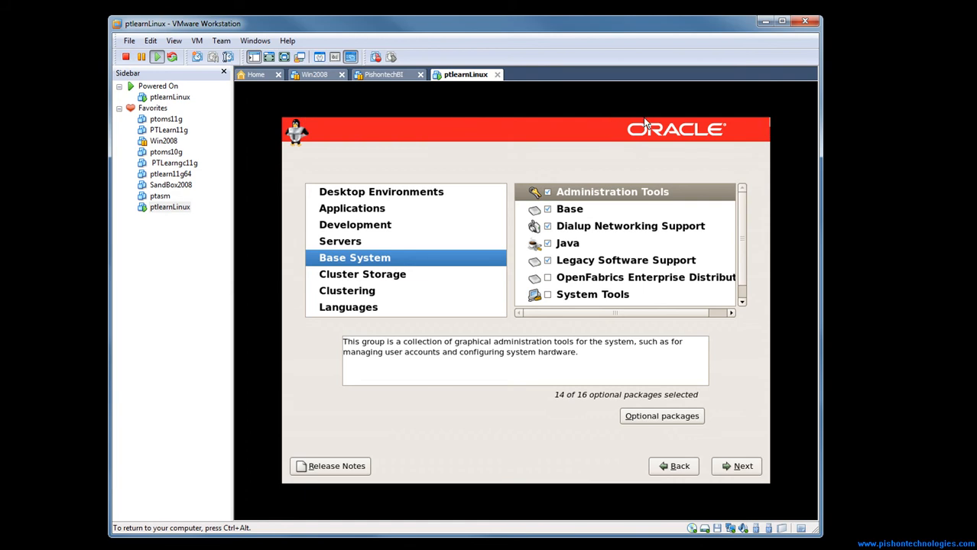
key(ctrl+alt)
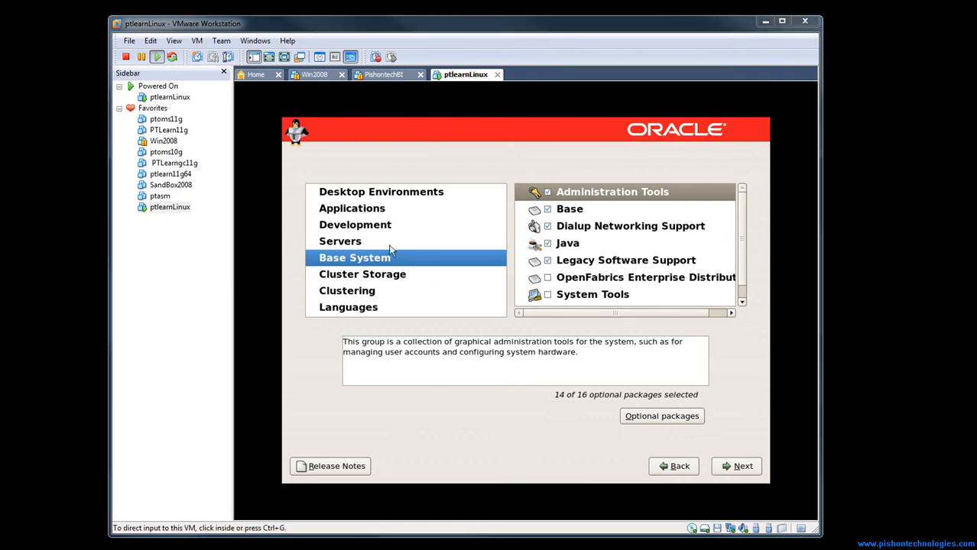
click(567, 302)
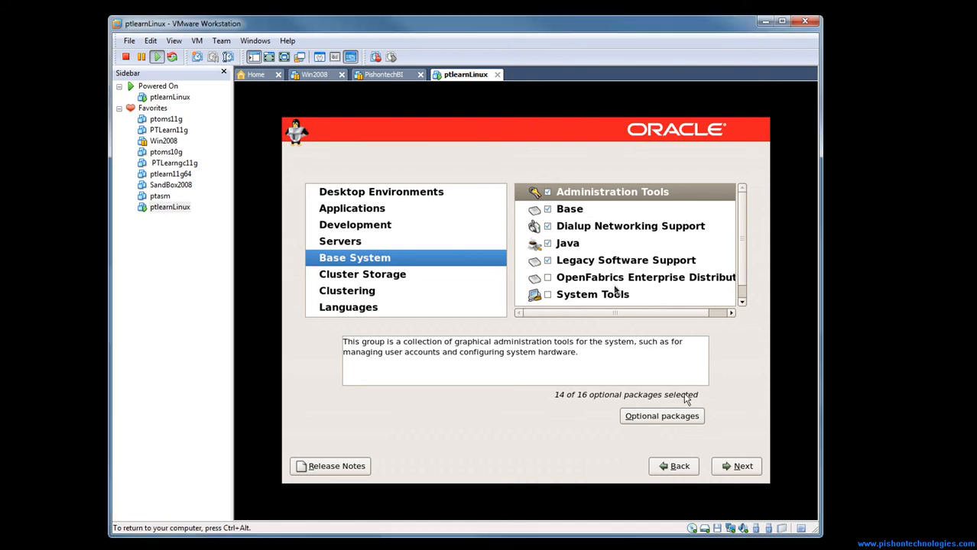
click(591, 299)
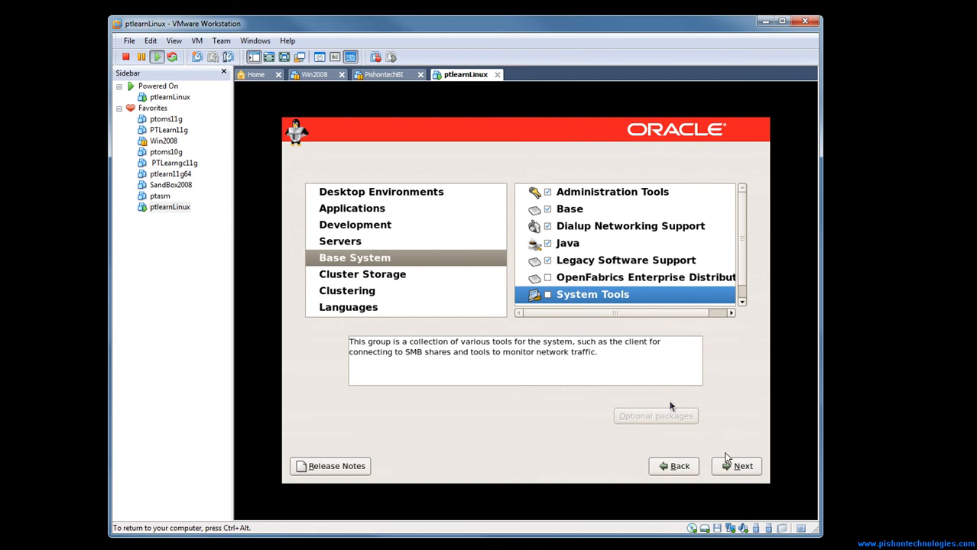
click(548, 295)
Add the optional packages oracle-validated-1.1.0-15.el5 and sysstat-7.0.2-11.el5 to System Tools
click(682, 421)
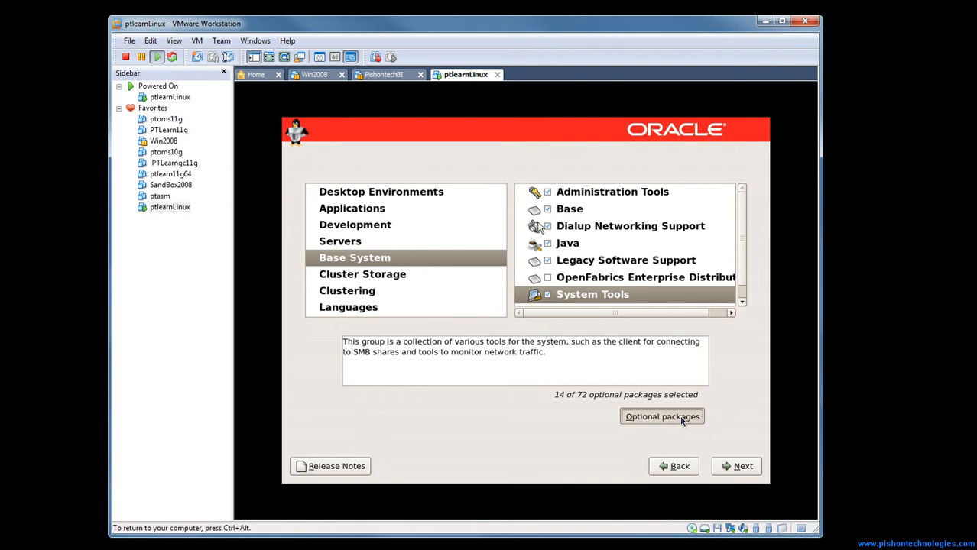
click(662, 417)
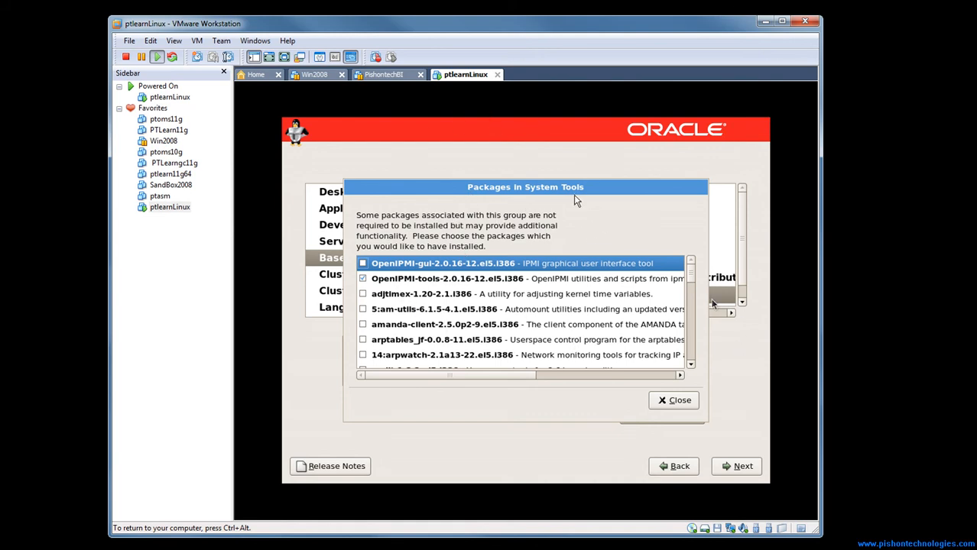
drag(693, 281, 686, 328)
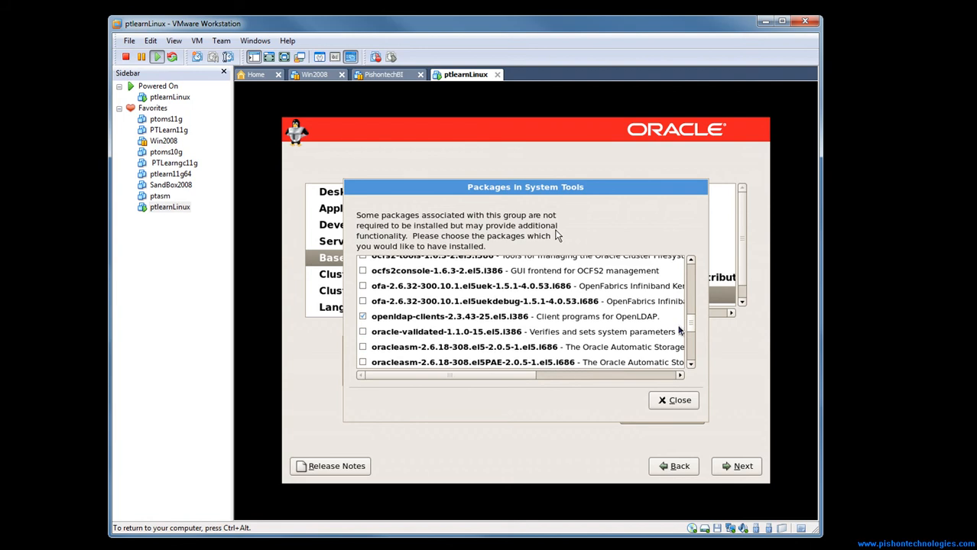
click(363, 333)
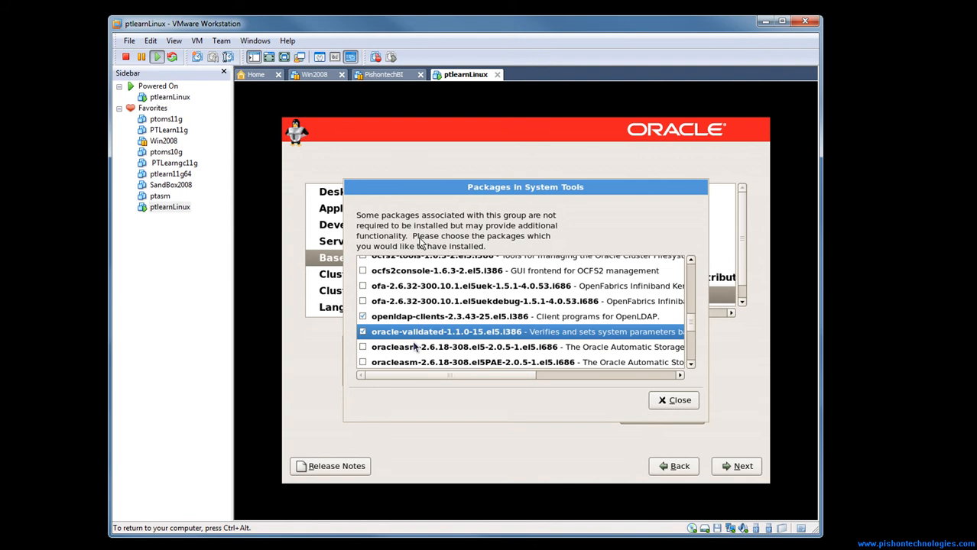
click(691, 365)
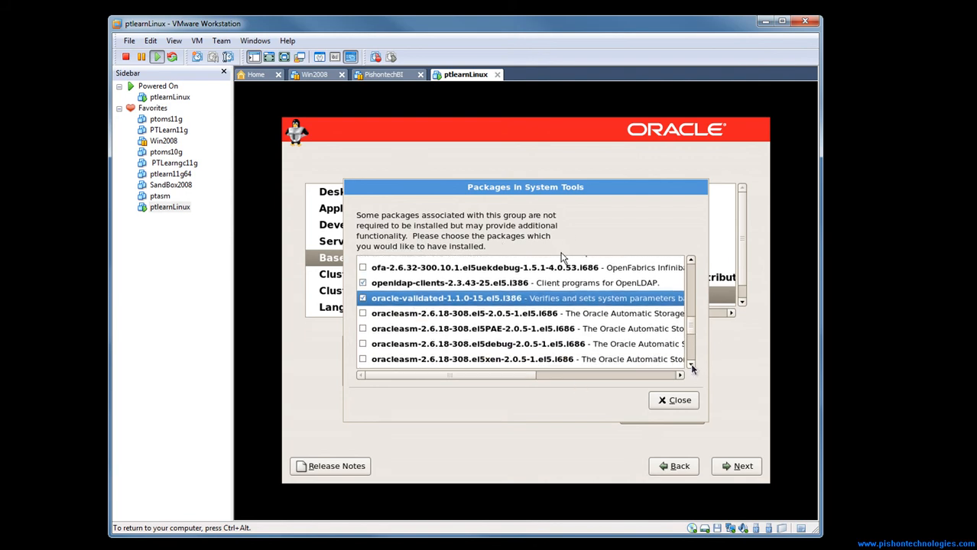
drag(691, 365, 691, 366)
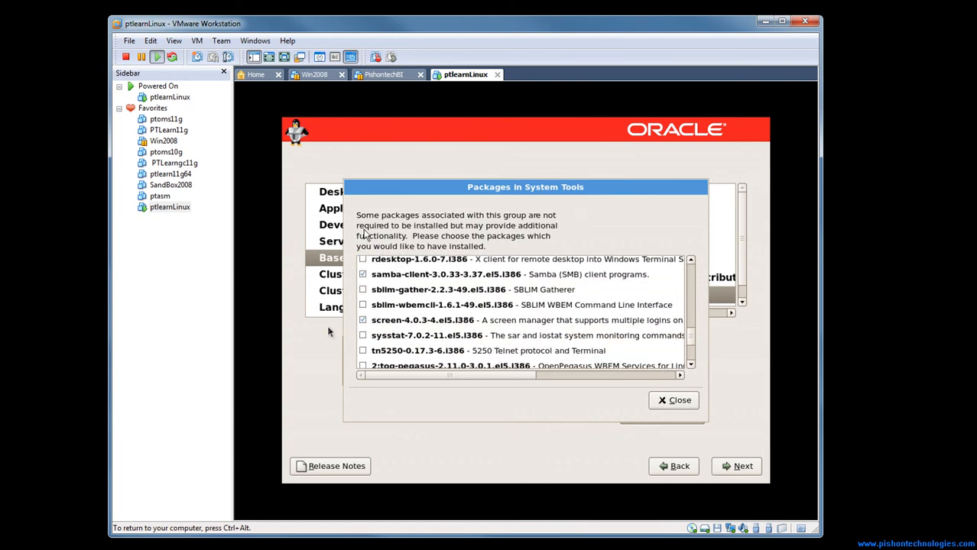
click(363, 336)
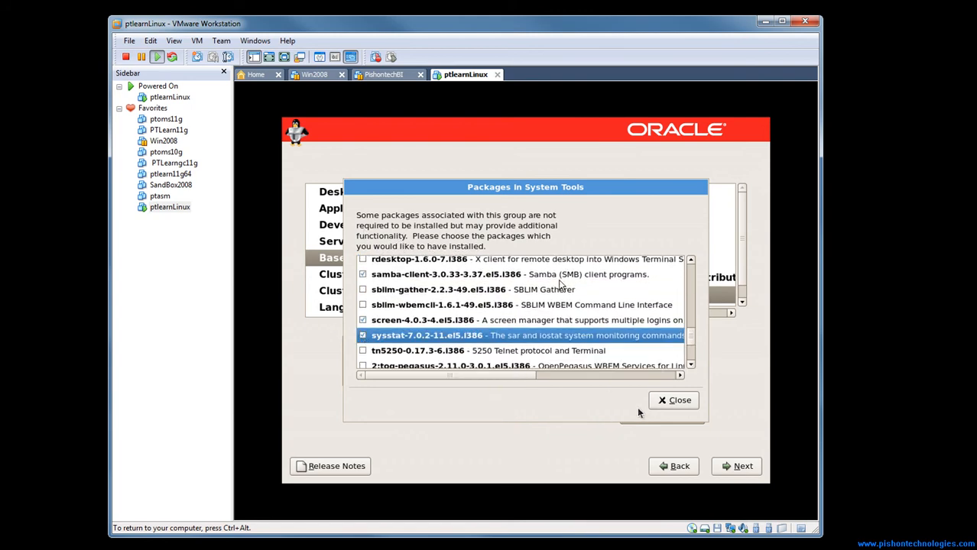
click(674, 402)
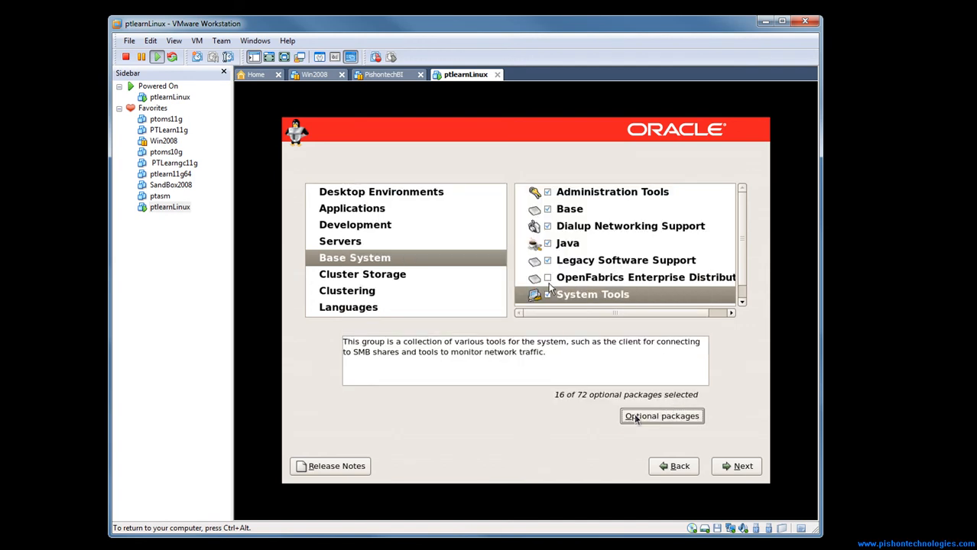
Install Oracle Linux Server with the chosen packages and reboot the system once the installation is complete
click(734, 467)
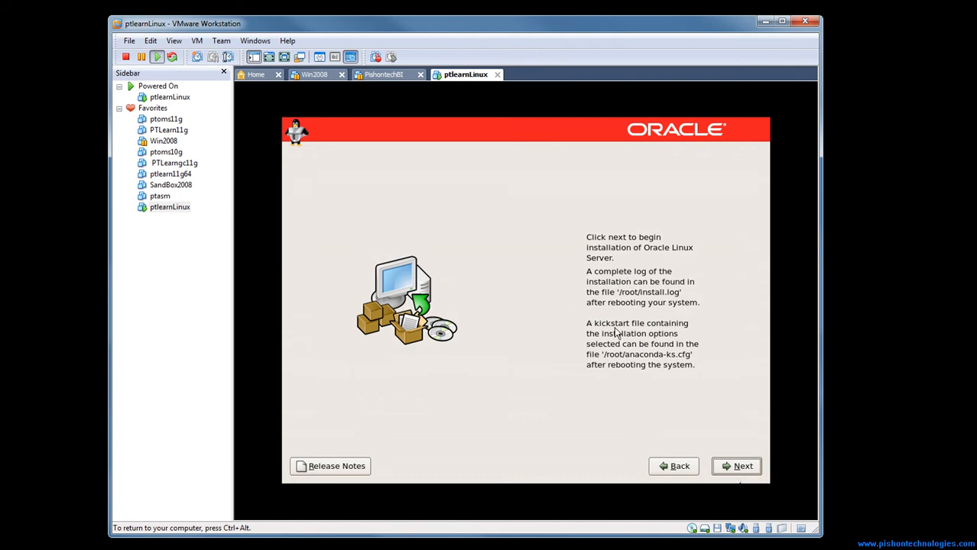
click(737, 466)
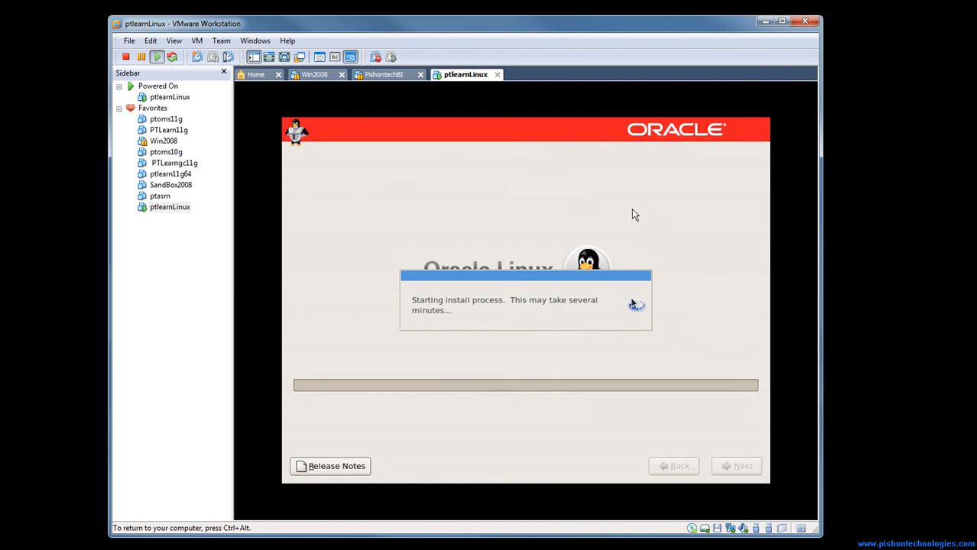
key(ctrl+alt)
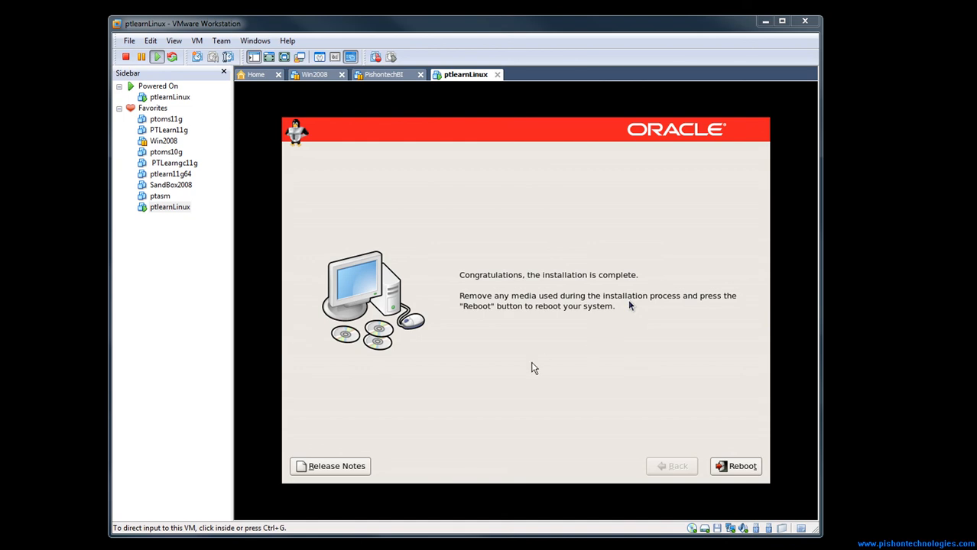
click(741, 472)
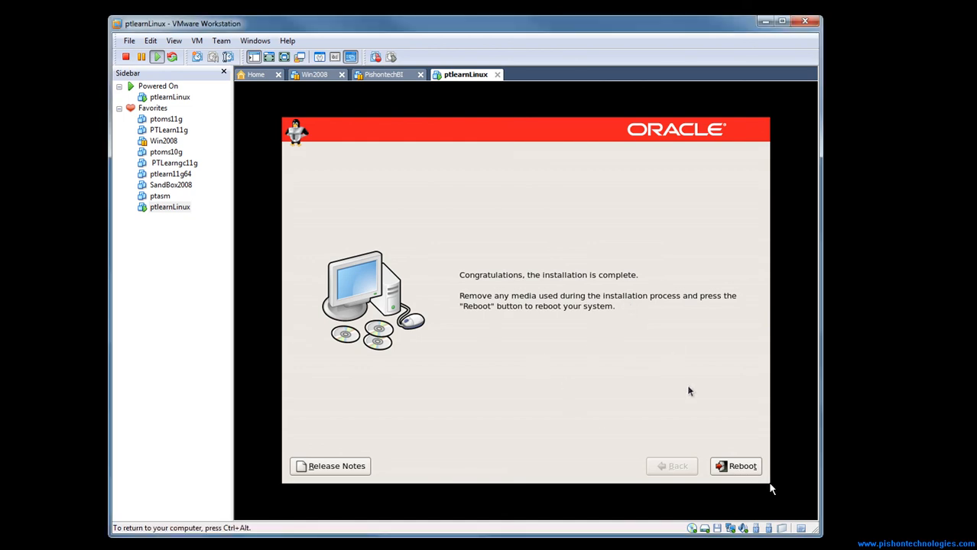
click(740, 467)
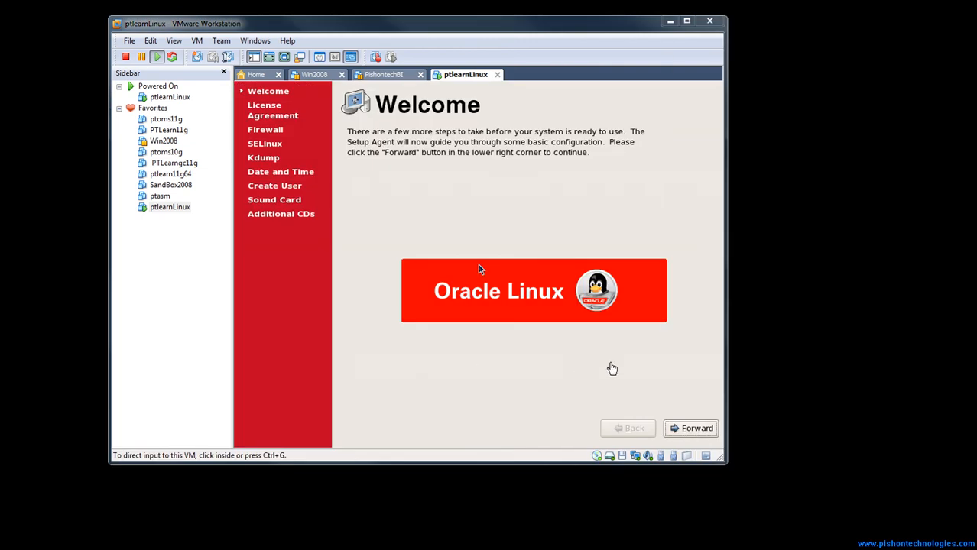
Begin the first-boot setup from the Welcome page and agree to the License Agreement
click(683, 430)
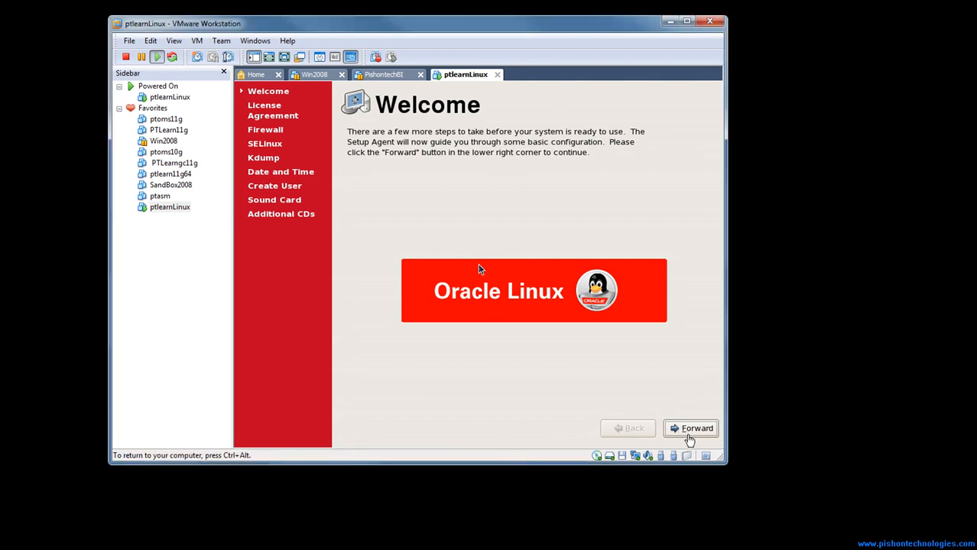
click(688, 433)
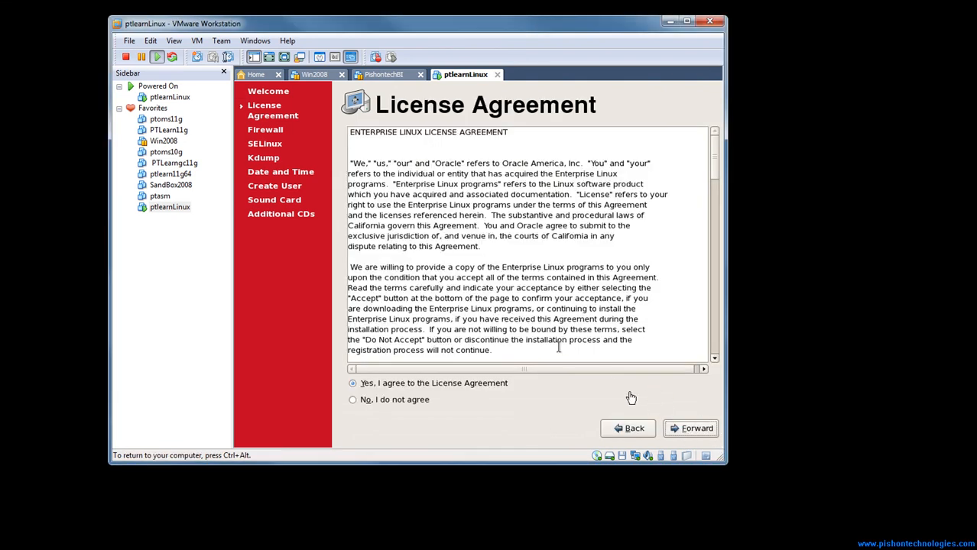
click(691, 431)
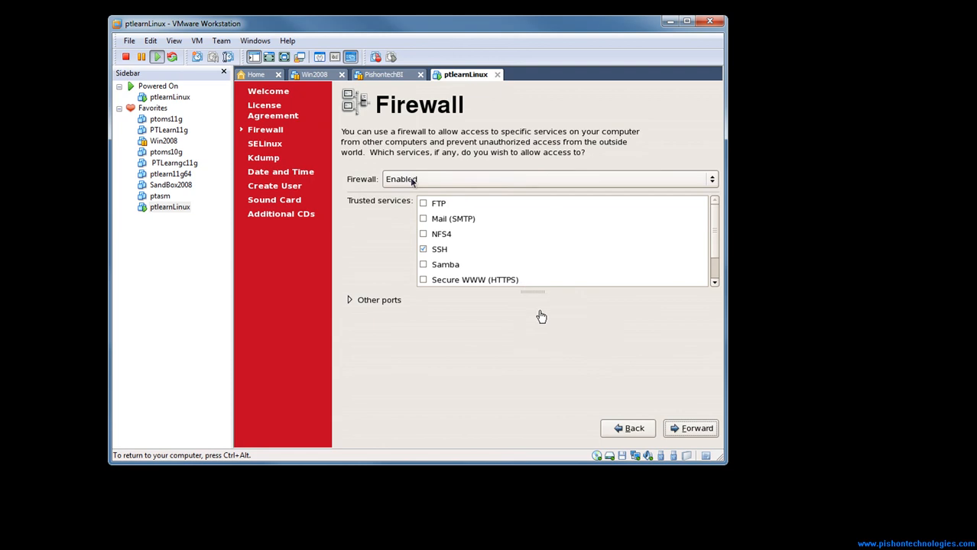
Add FTP, Mail (SMTP), NFS4, Samba, Secure WWW (HTTPS), Telnet and WWW (HTTP) to the firewall's trusted services
click(425, 205)
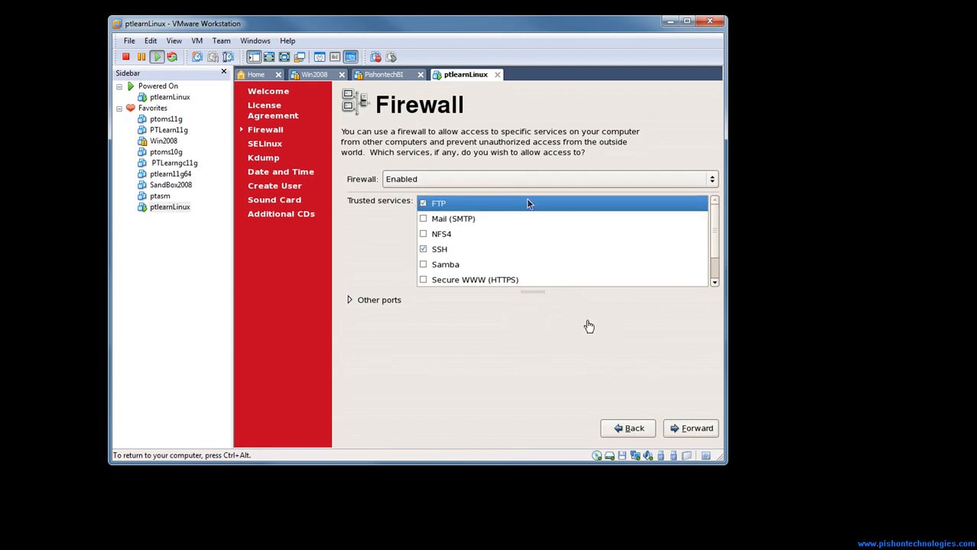
click(423, 220)
click(423, 234)
click(423, 265)
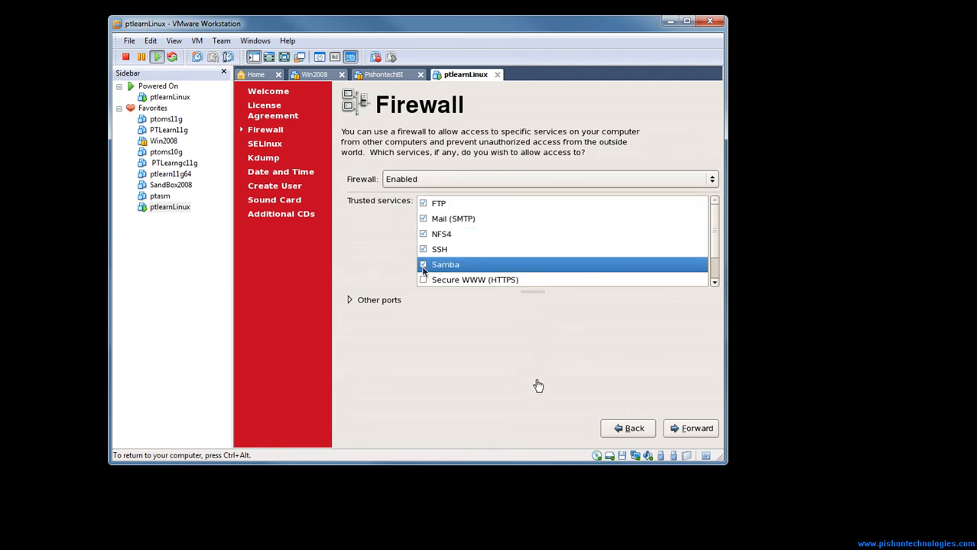
click(423, 280)
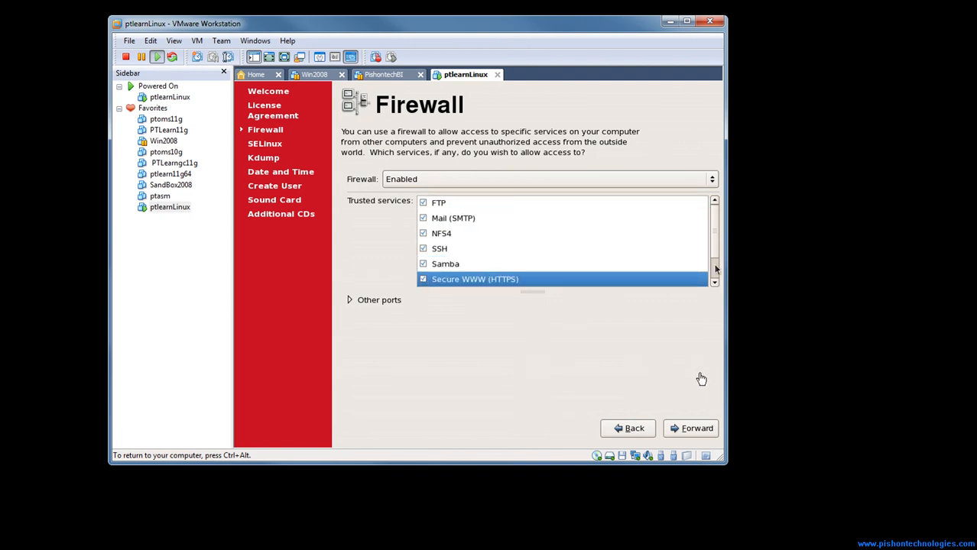
scroll(519, 272, down, 2)
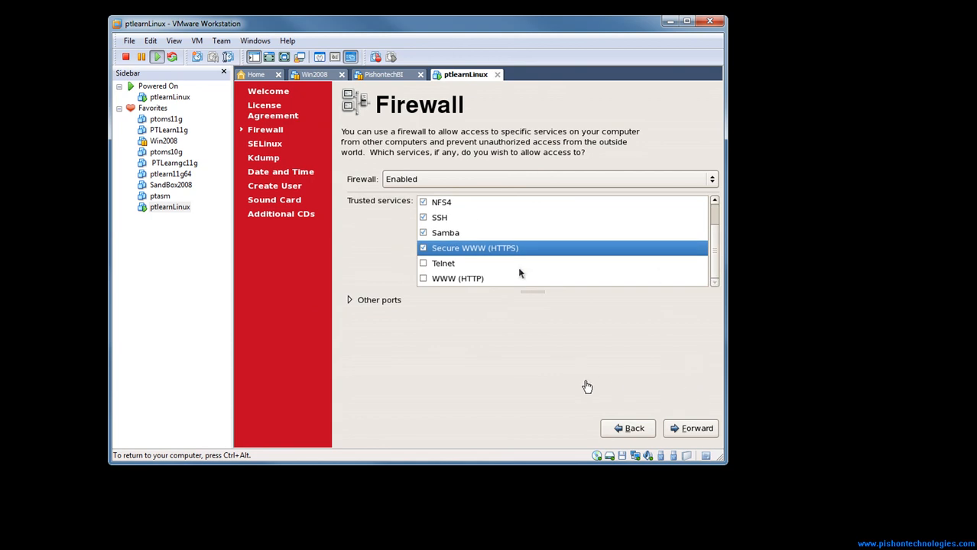
click(423, 263)
click(423, 278)
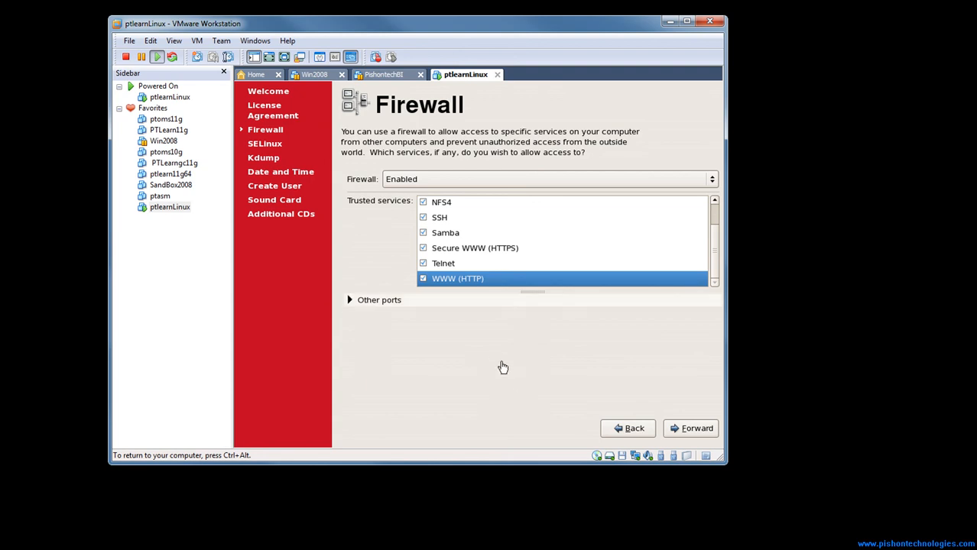
Add port 1521 with the tcp protocol to the firewall's other ports and confirm overriding the existing firewall configuration
click(375, 299)
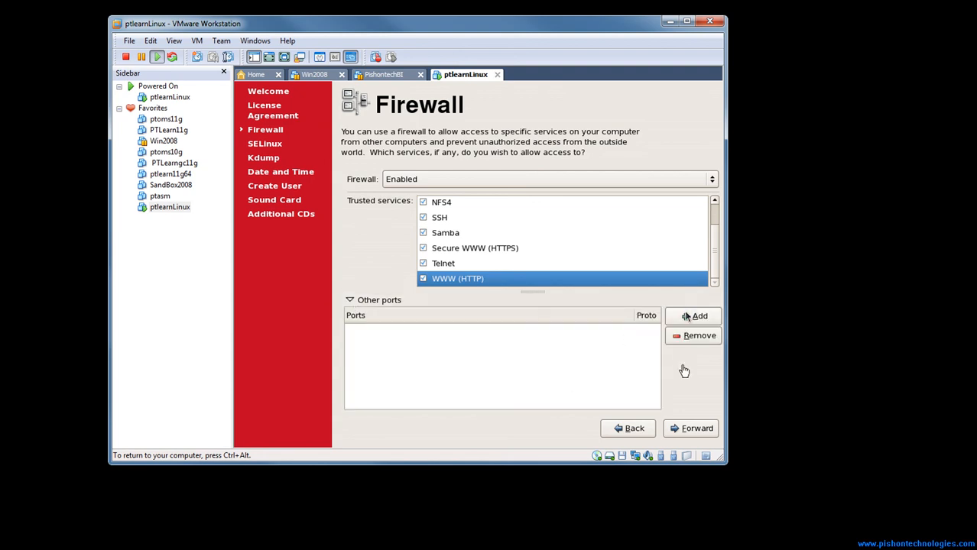
click(688, 315)
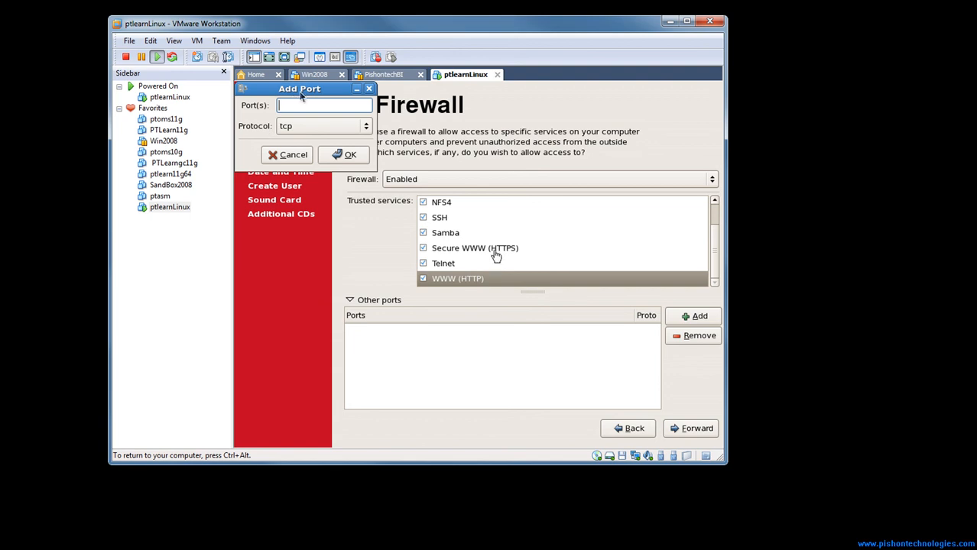
text(1521)
click(350, 156)
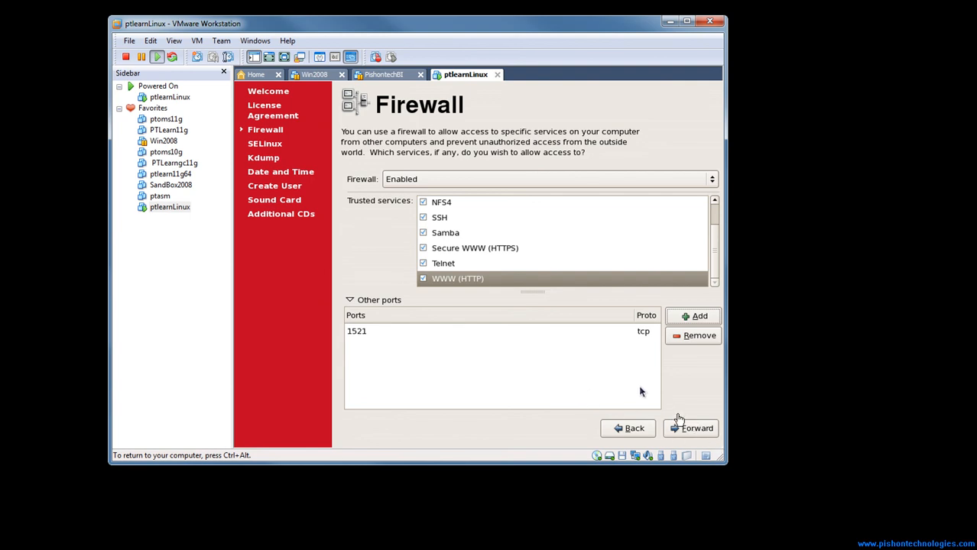
click(705, 436)
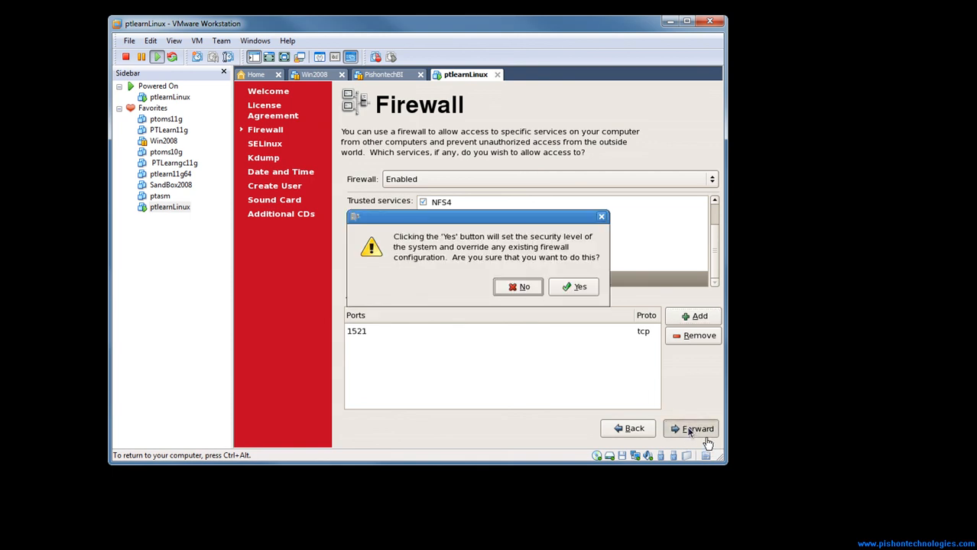
click(579, 286)
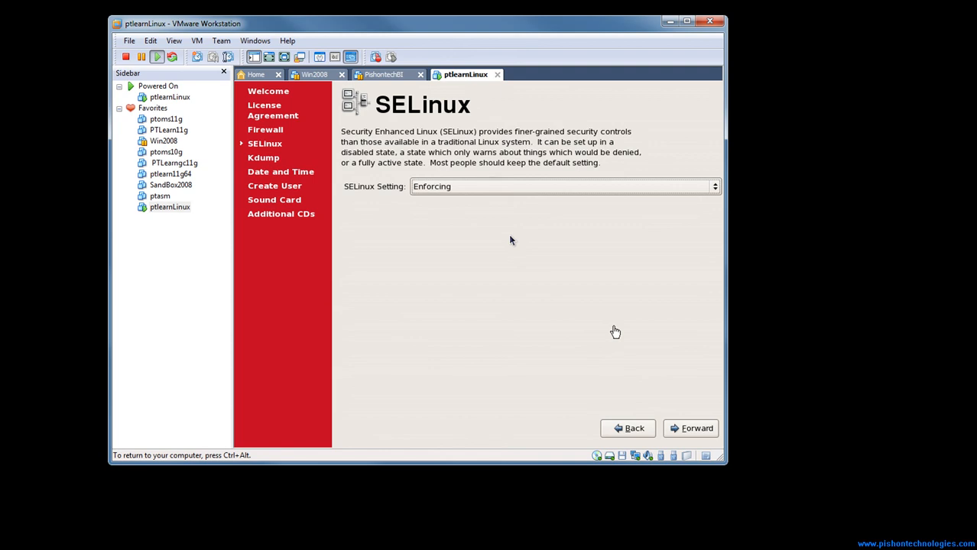
Set SELinux to Disabled and agree to reboot the system after firstboot is complete
click(496, 187)
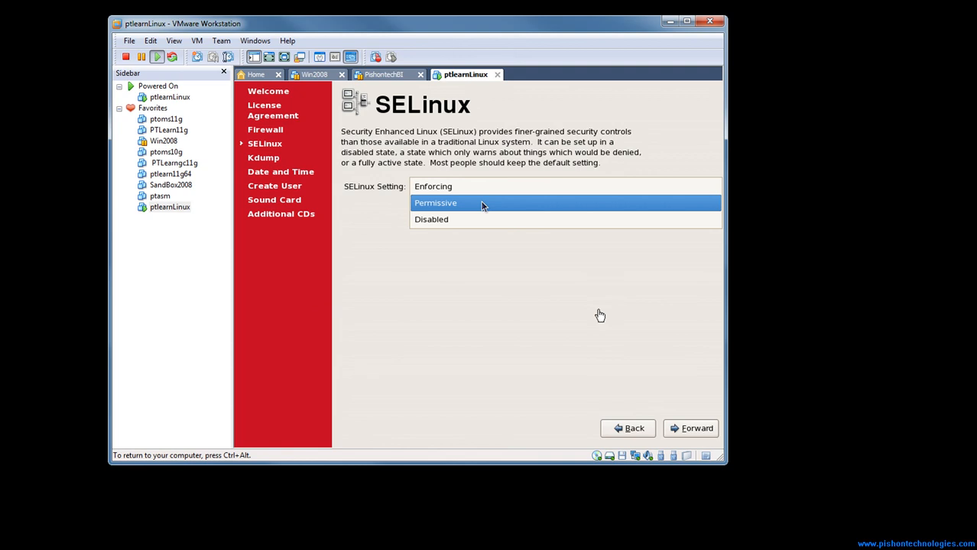
click(441, 221)
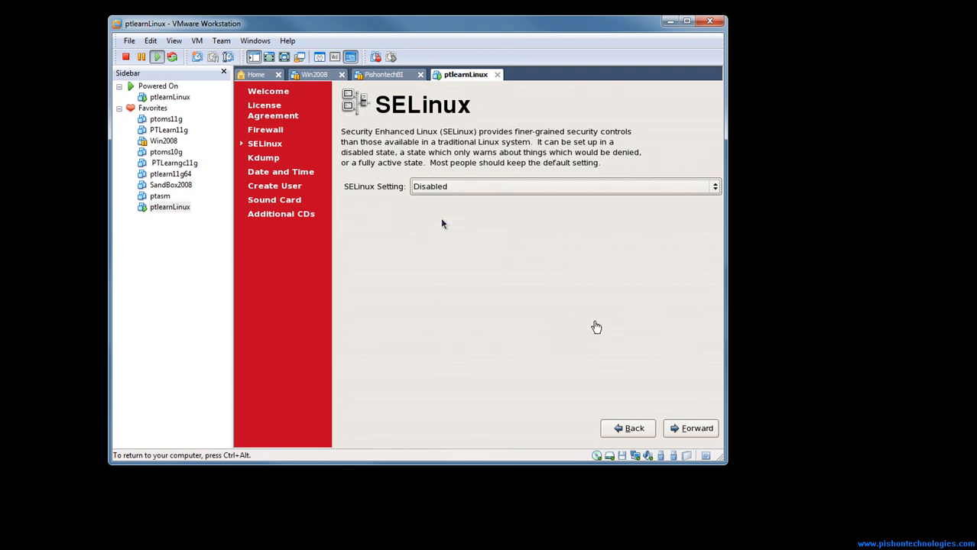
click(697, 429)
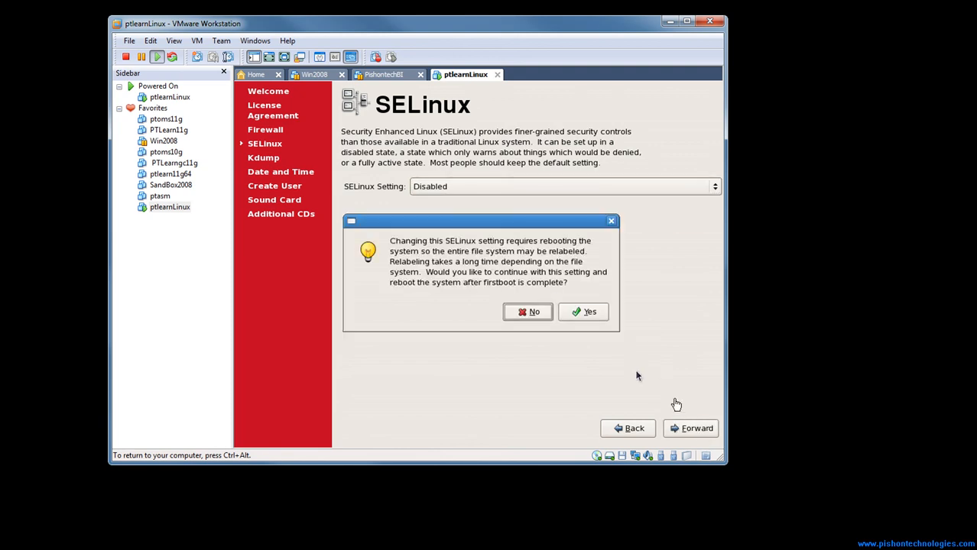
click(589, 313)
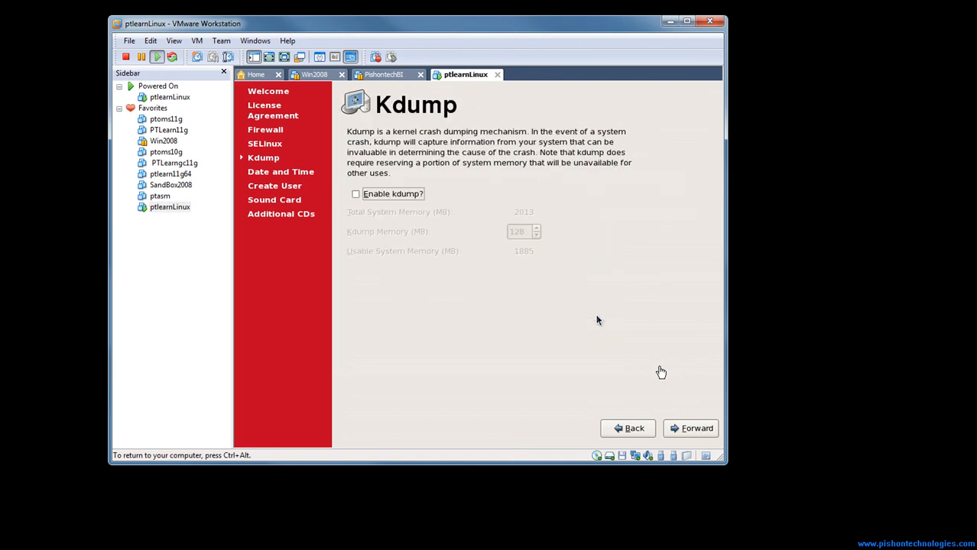
Keep the default Kdump and date and time settings, and continue without creating a personal user account
click(685, 429)
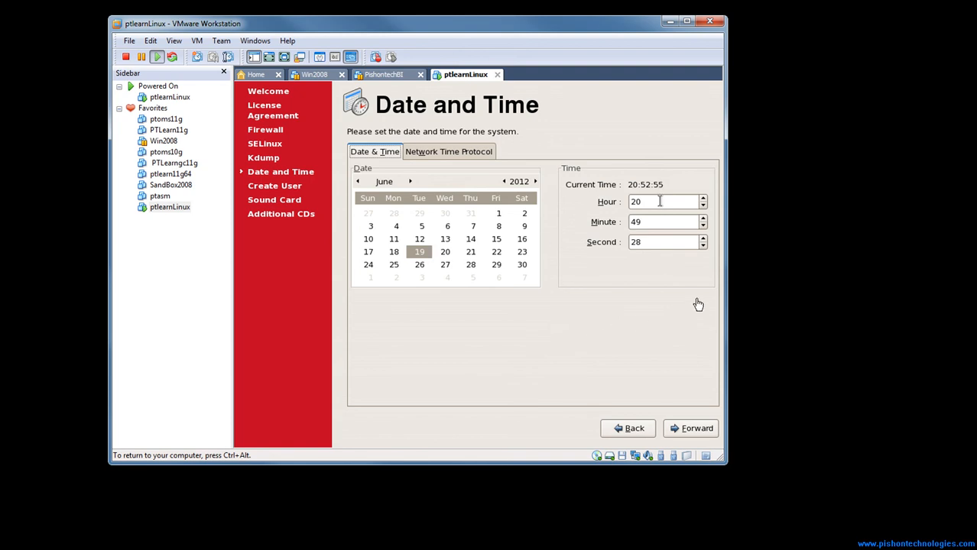
click(702, 420)
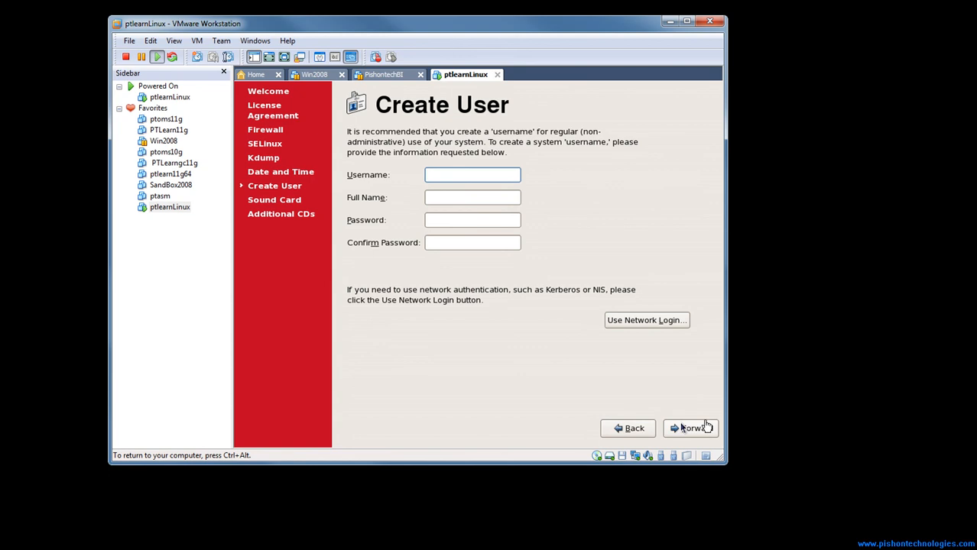
click(681, 428)
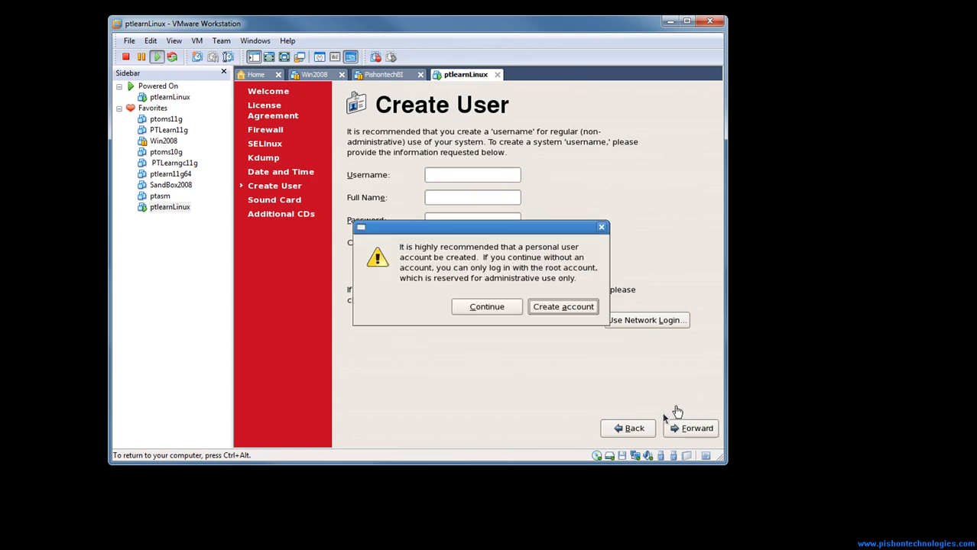
click(505, 309)
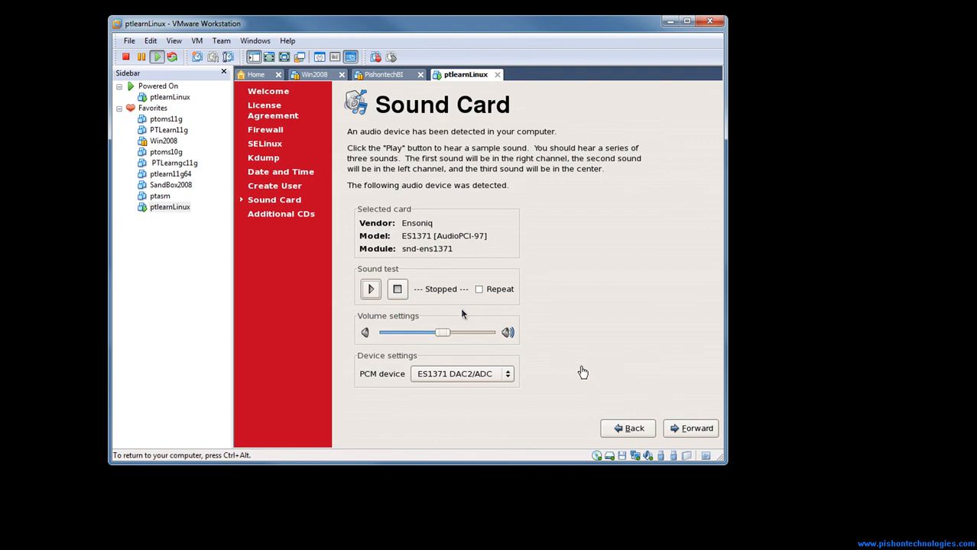
Play the sound card's sample sound, proceed to Additional CDs and confirm that the sample was heard
click(371, 289)
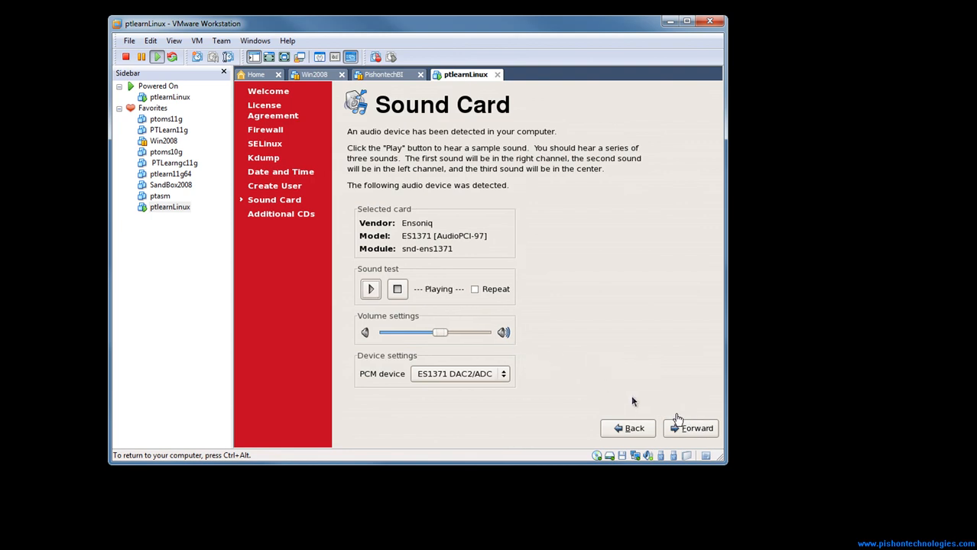
click(707, 431)
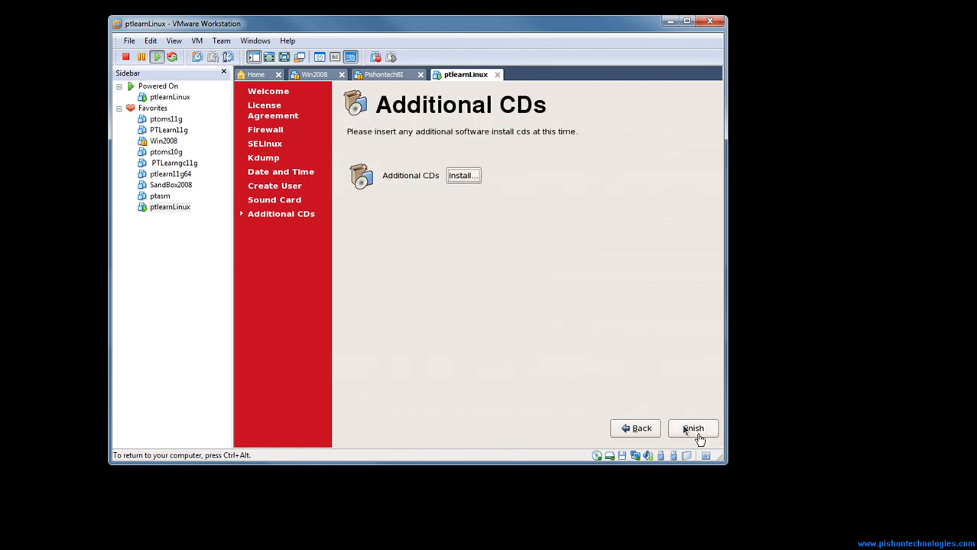
click(684, 429)
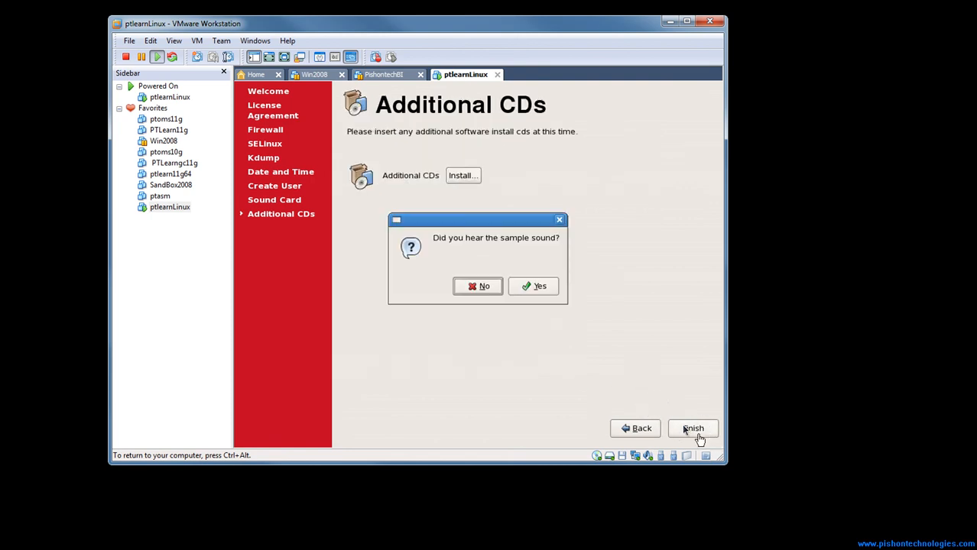
click(525, 289)
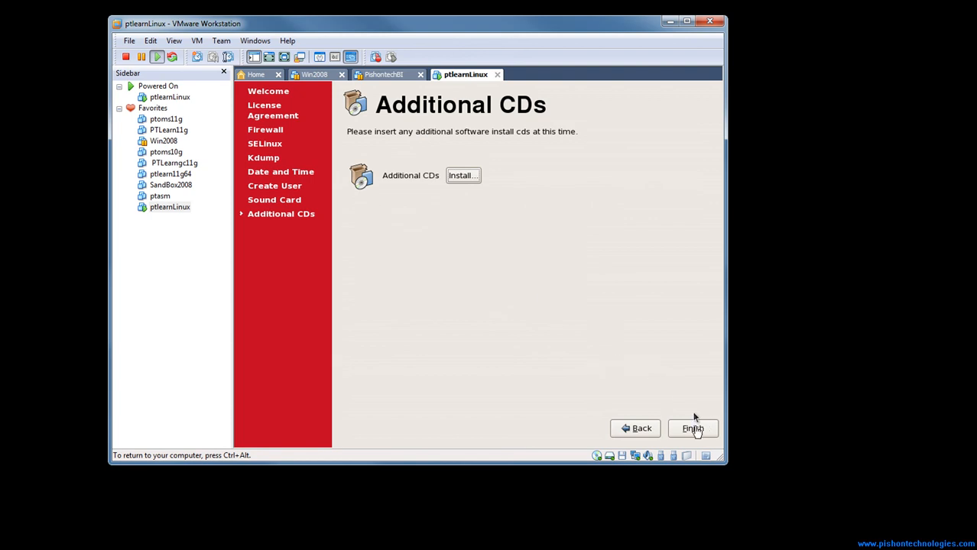
Finish the first-boot setup without installing additional CDs and accept the system reboot
click(685, 428)
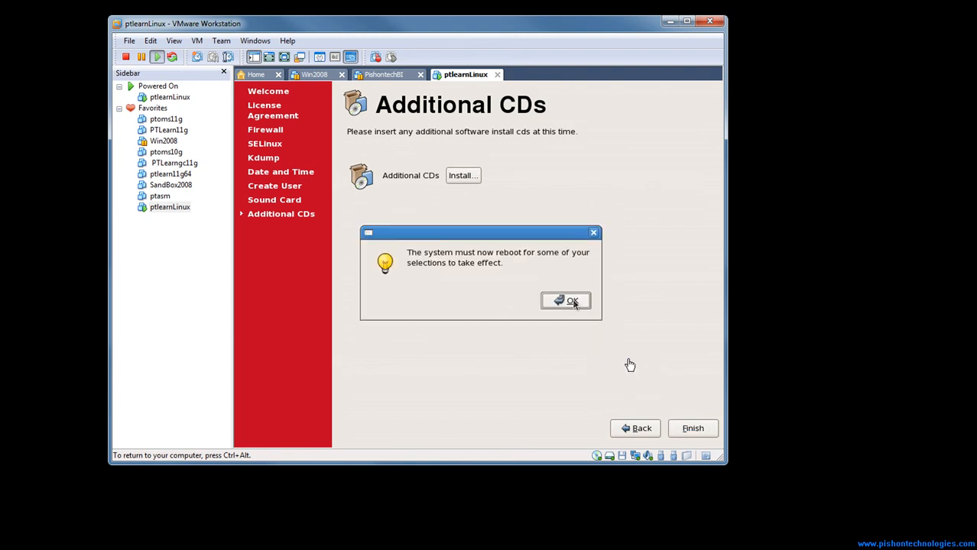
click(573, 303)
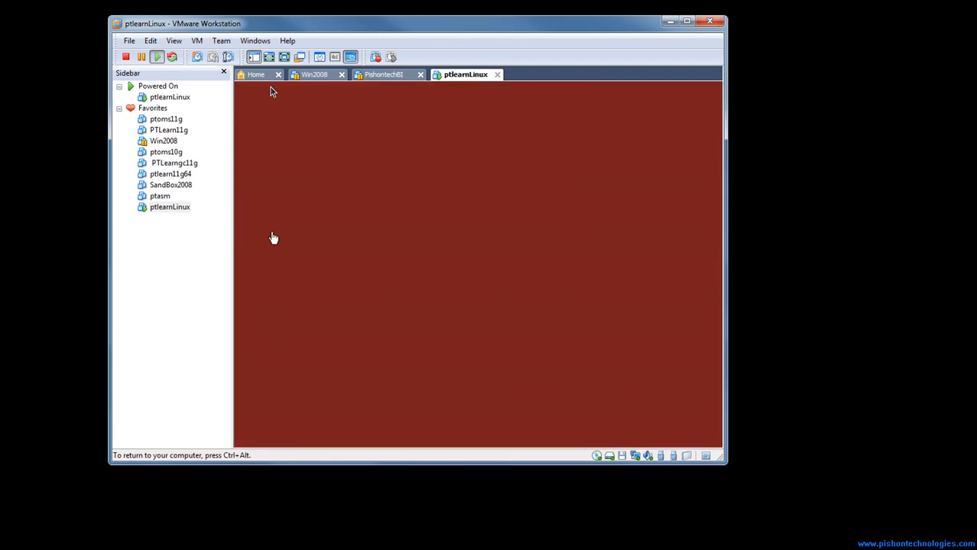
key(ctrl+alt)
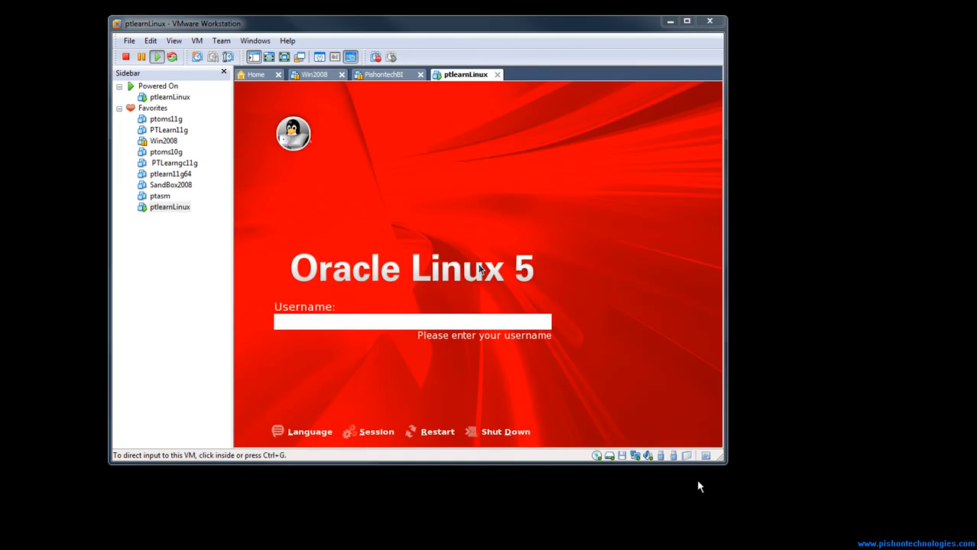
Enlarge the virtual machine window and log in to Oracle Linux 5 as root with the account password
drag(724, 461, 883, 539)
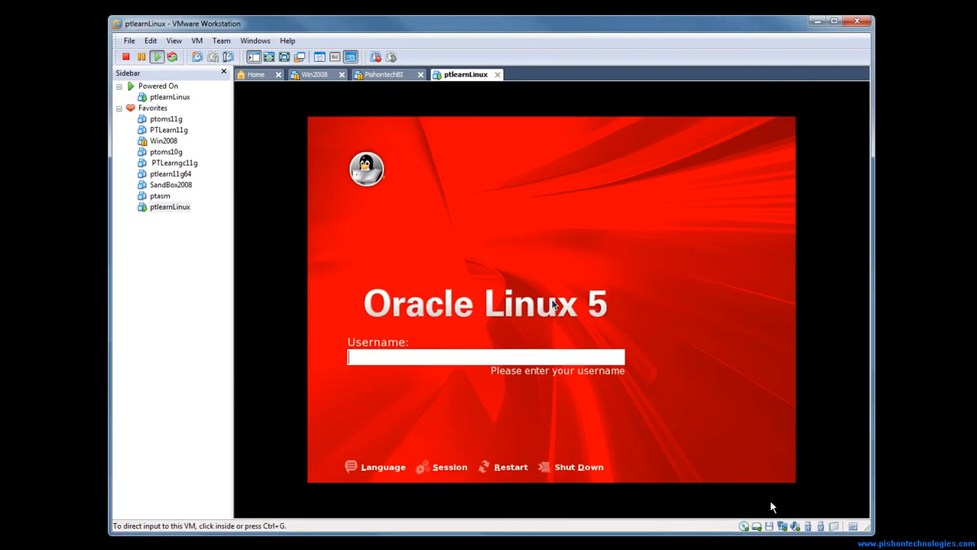
click(424, 364)
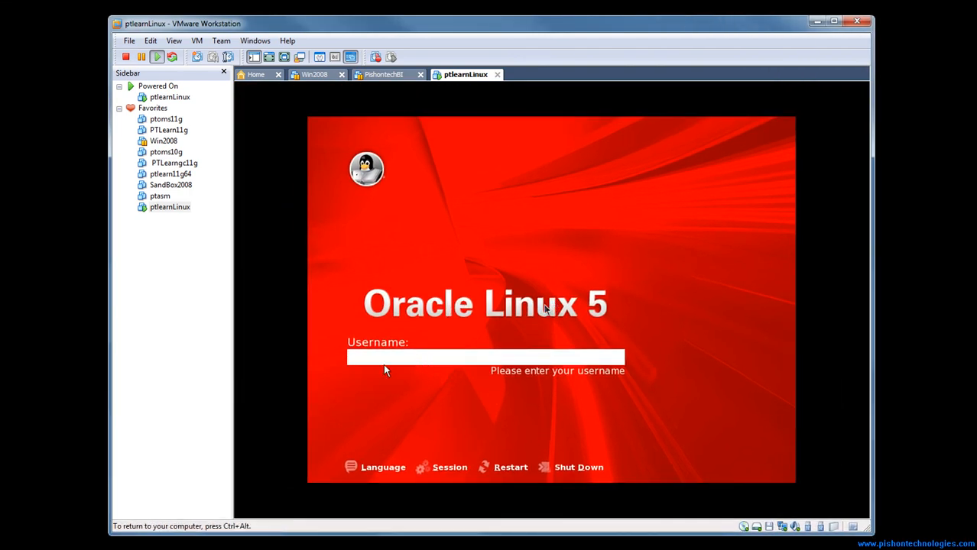
text(root)
key(Return)
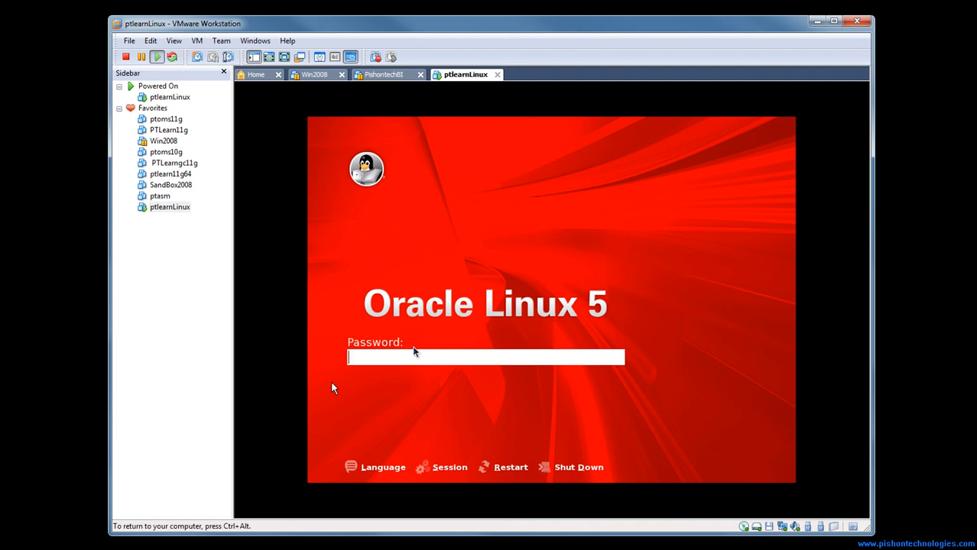
text(password)
key(Return)
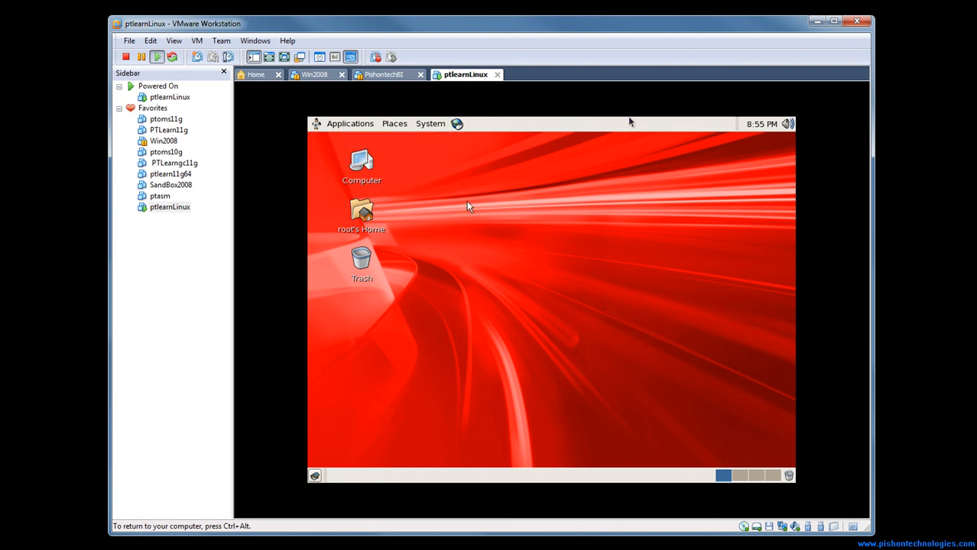
key(ctrl+alt)
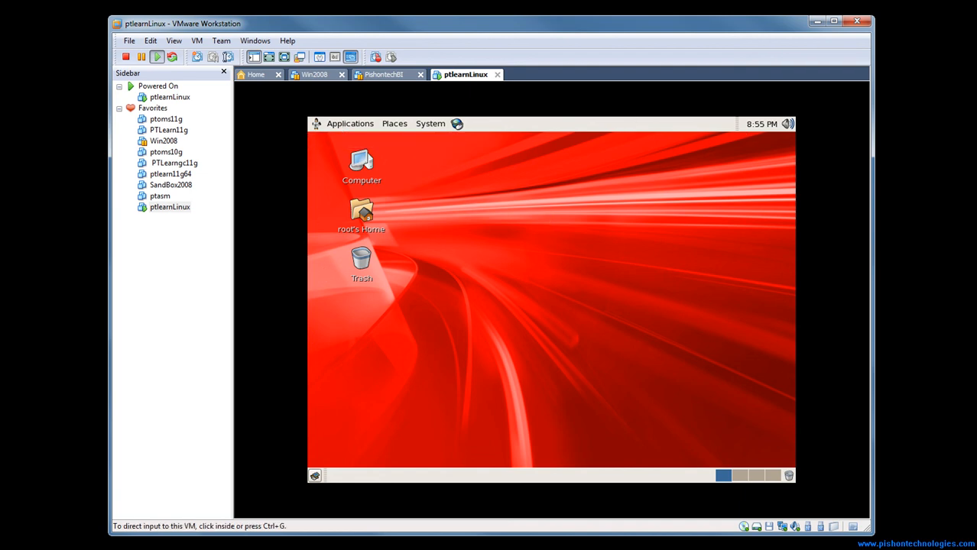